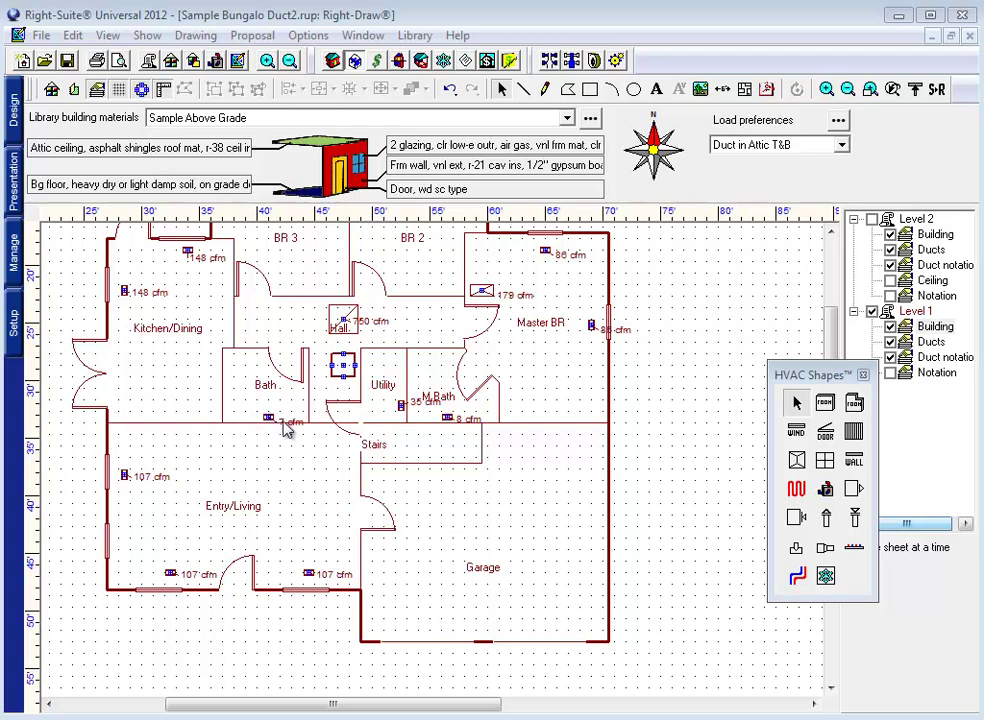
- Draw a 22'0" supply duct east from the fitting below Hall toward Master BR
click(826, 517)
drag(342, 364, 596, 364)
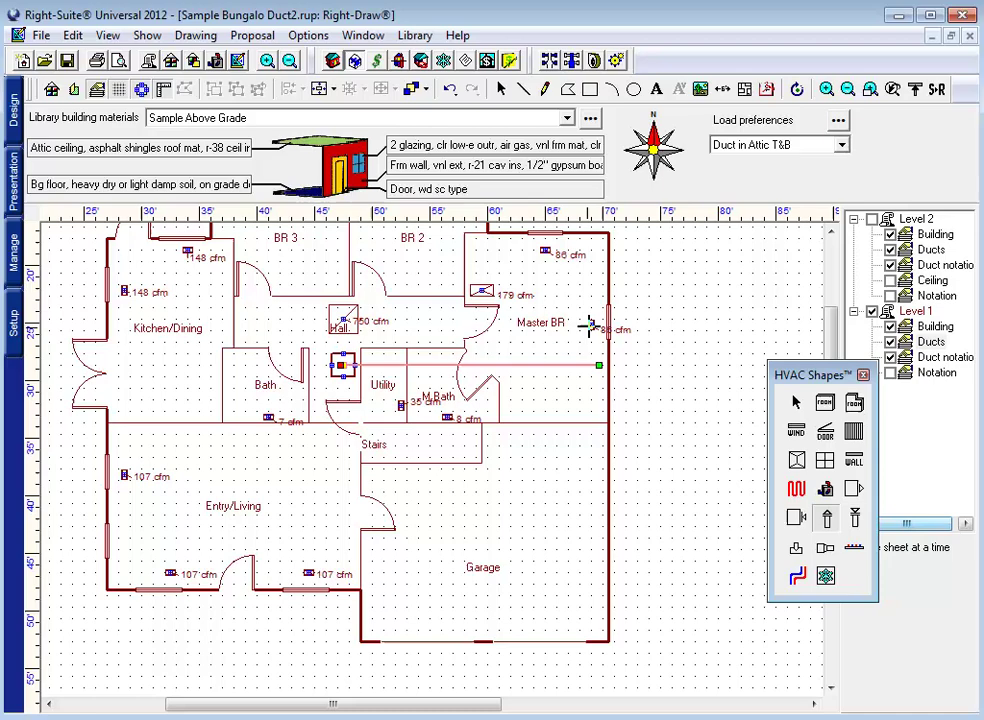
- Delete the 6" branch duct and its tee fitting under the 86 cfm Master BR register
click(264, 61)
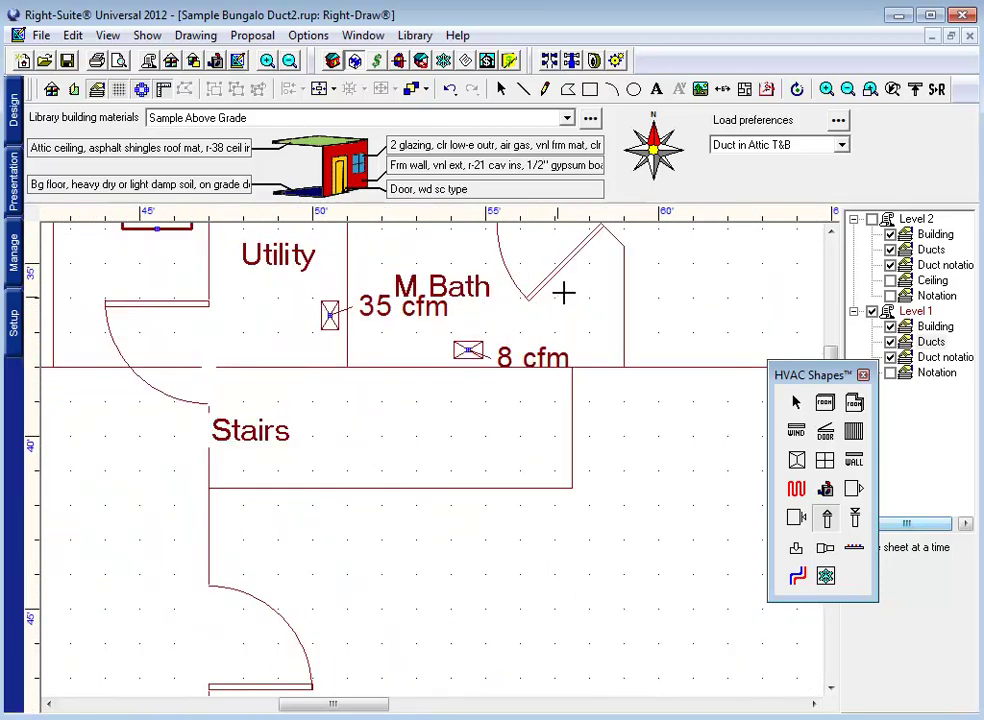
click(264, 313)
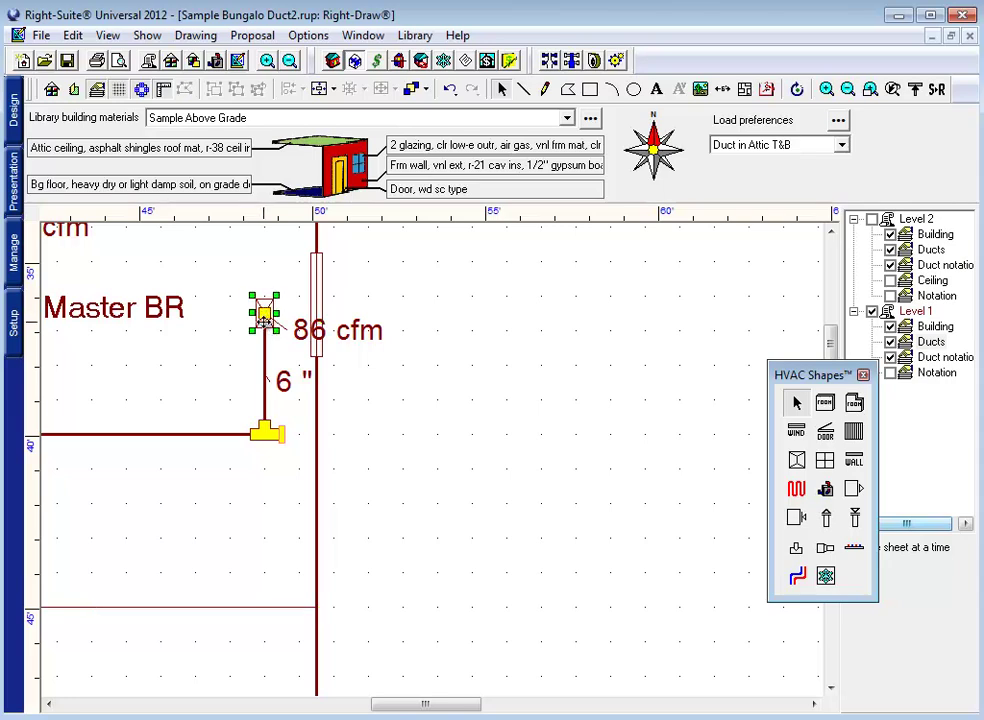
click(264, 314)
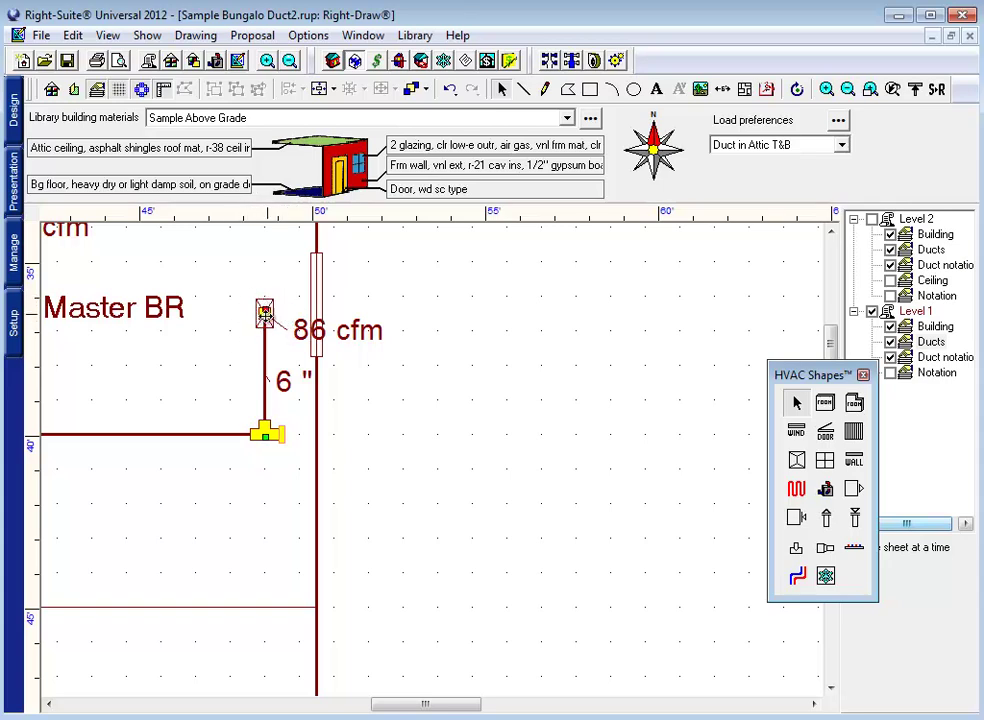
click(289, 62)
click(289, 62)
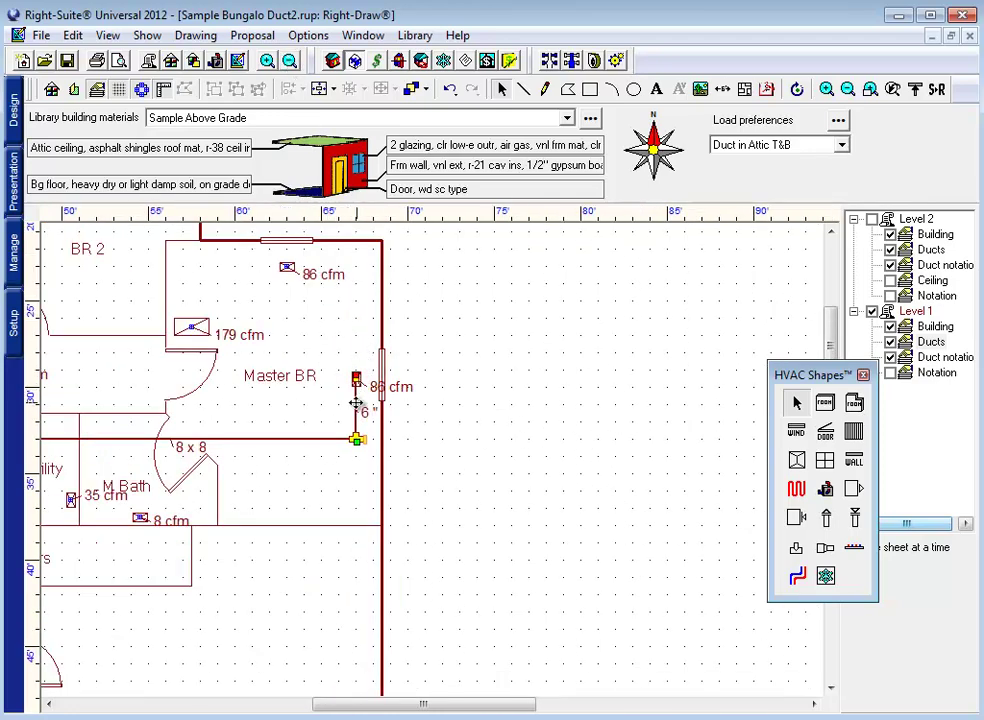
click(334, 430)
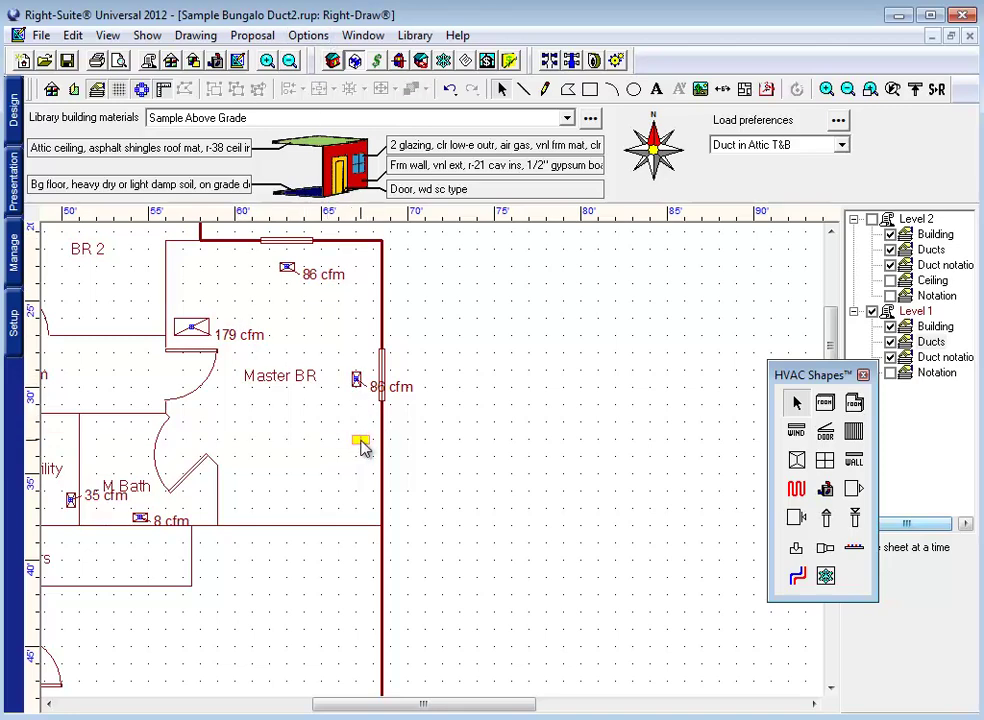
click(361, 441)
key(Delete)
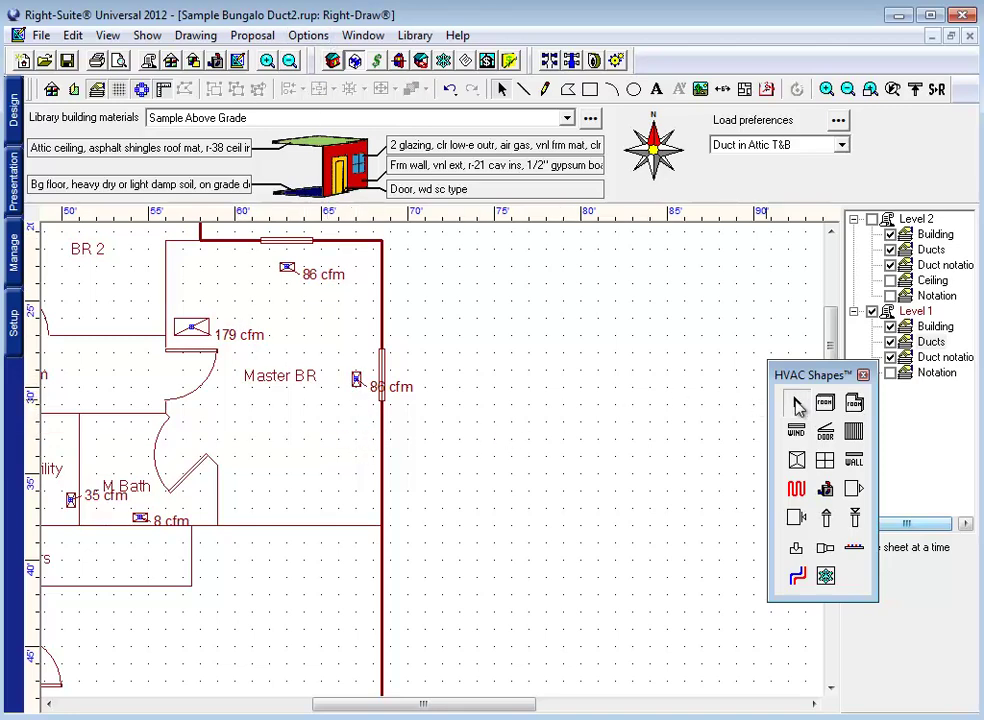
- Show the whole Level 1 plan on the Building layer, panned to Kitchen/Dining and Entry/Living
click(290, 60)
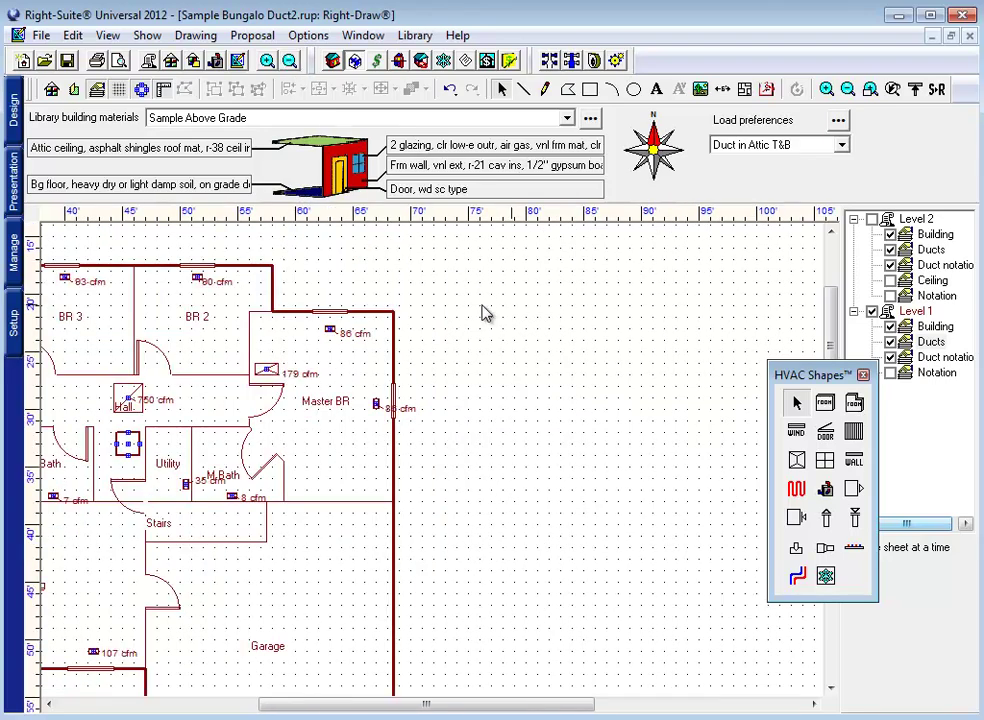
right_click(924, 327)
key(Escape)
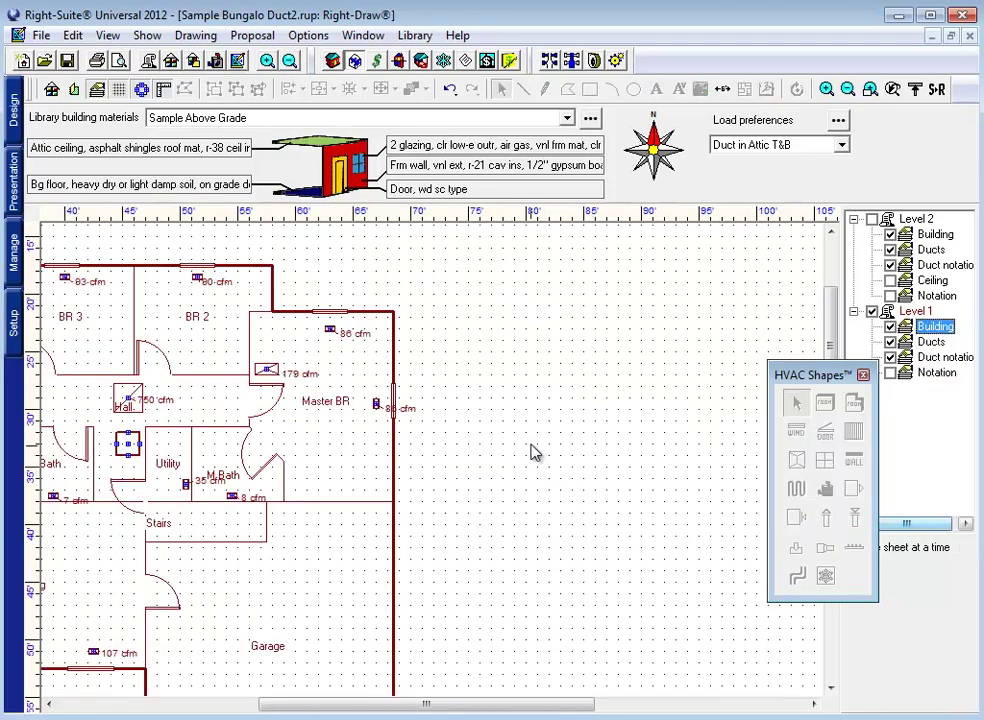
middle_drag(322, 440, 566, 432)
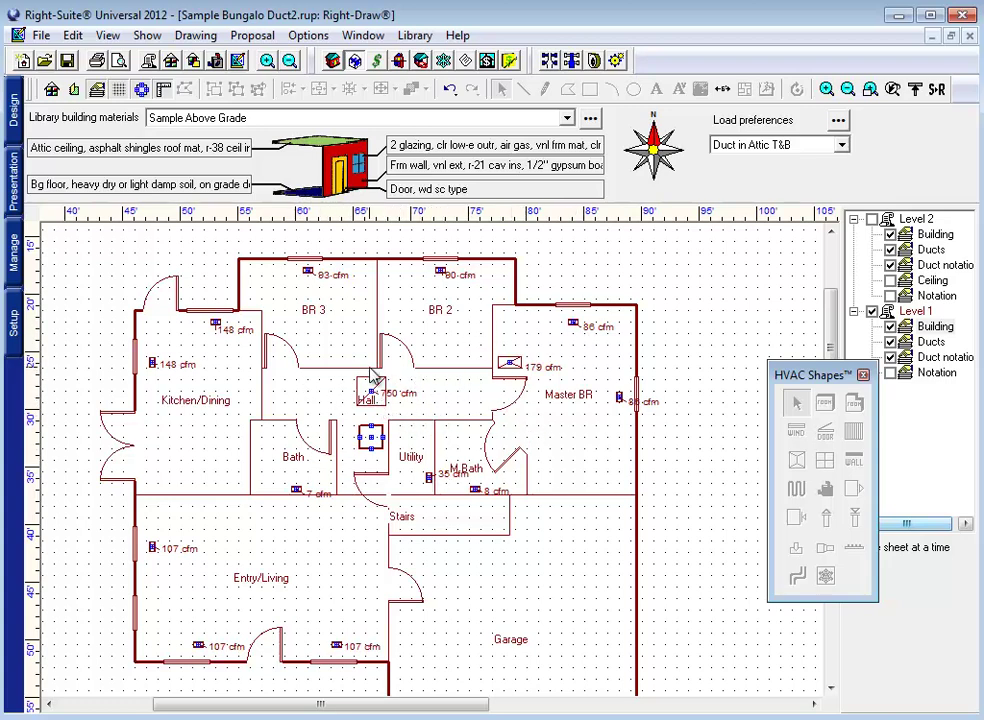
click(141, 89)
click(375, 436)
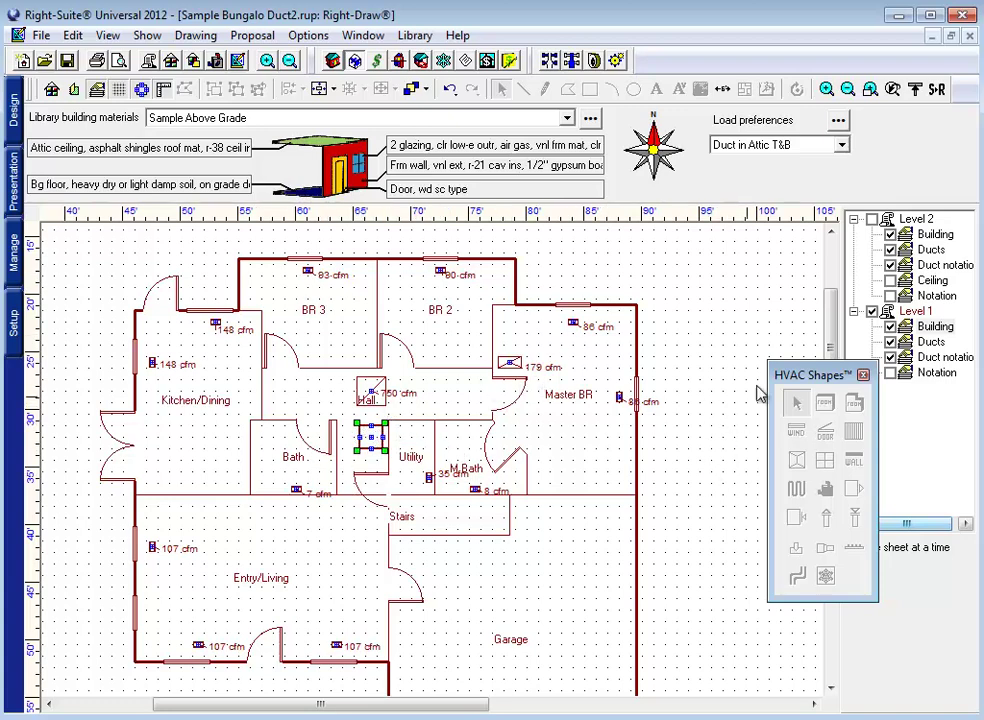
- Move the HVAC Shapes palette aside, make Level 1 Ducts the working layer, and choose Supply Duct
drag(805, 375, 697, 325)
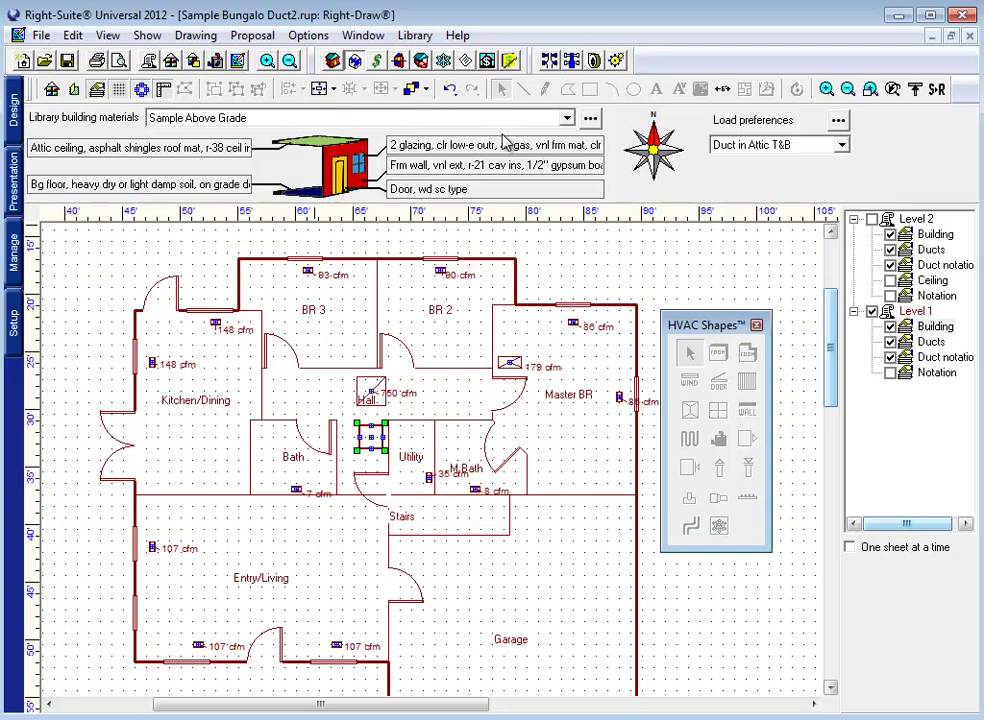
click(931, 342)
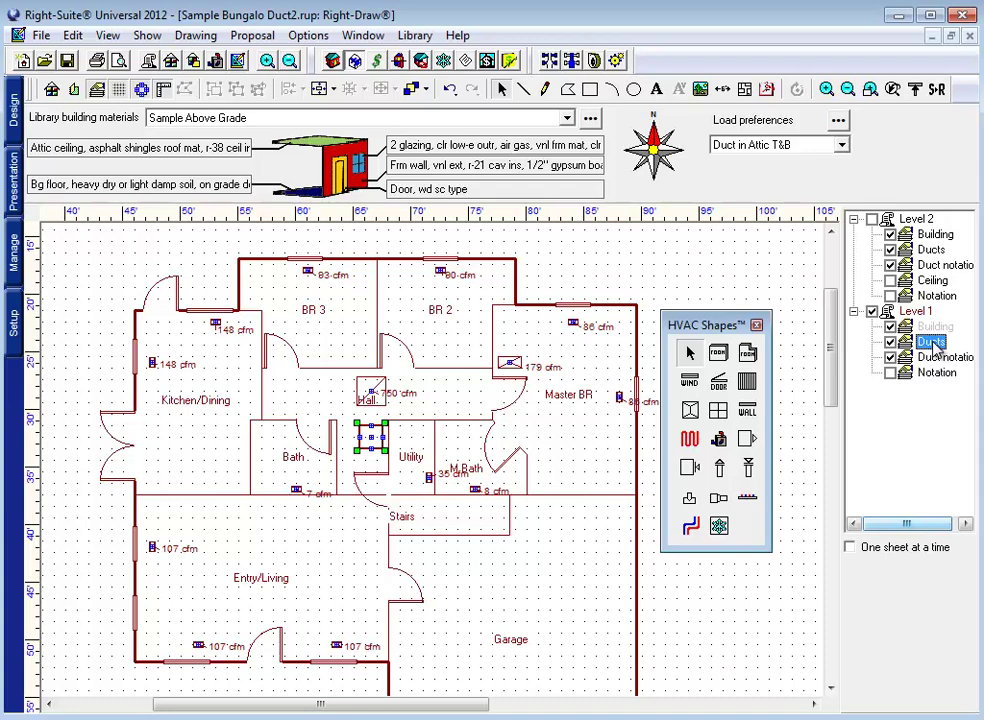
click(716, 470)
click(721, 471)
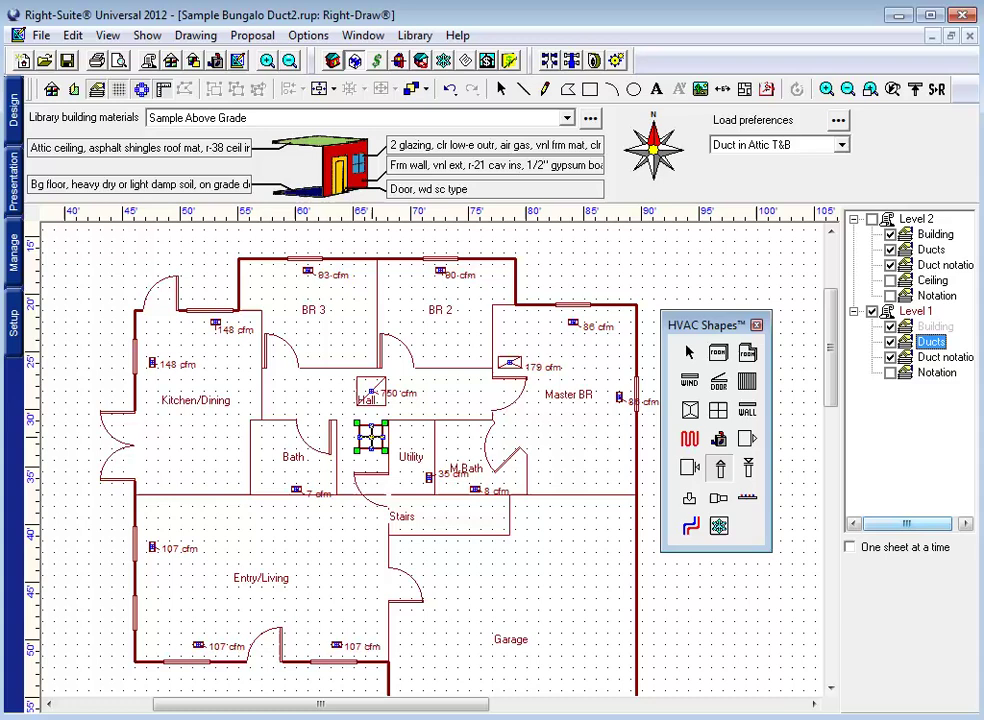
- Draw a 22'0" supply trunk east from the air handler below Hall to the Master BR wall
click(375, 444)
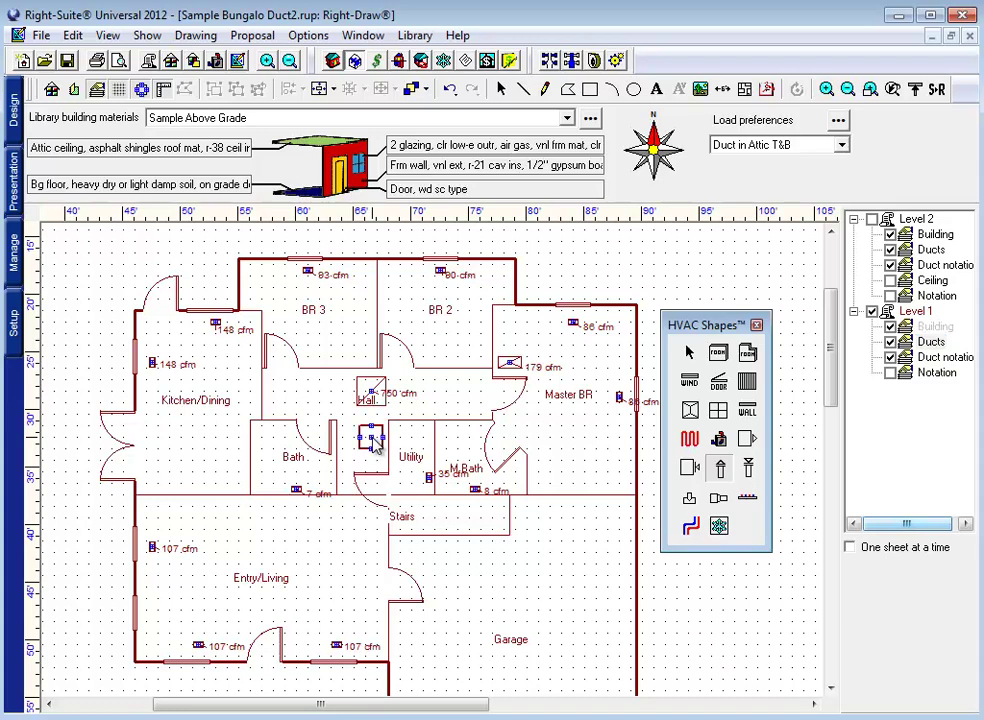
drag(375, 444, 585, 440)
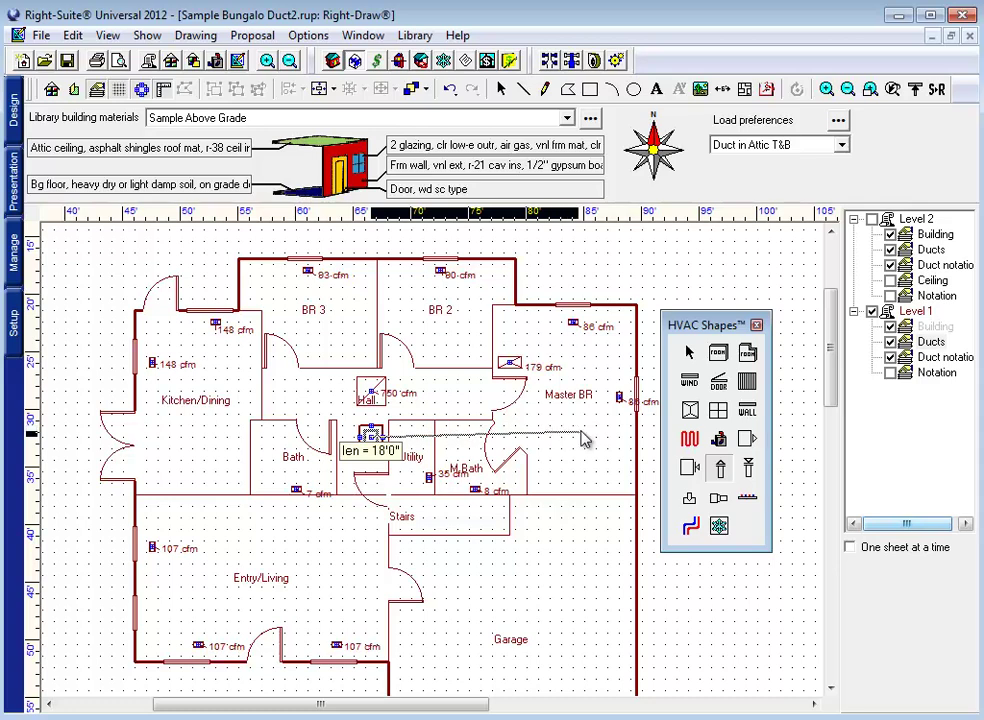
drag(585, 440, 626, 446)
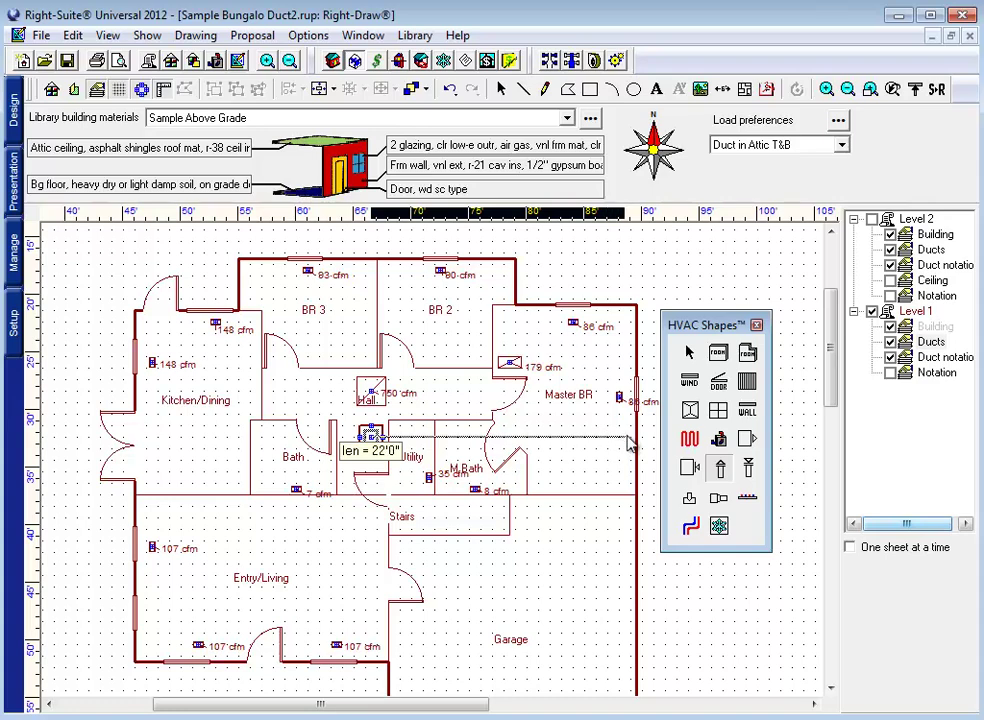
mouse_move(629, 444)
mouse_down()
mouse_move(615, 446)
mouse_move(630, 444)
mouse_up()
click(627, 438)
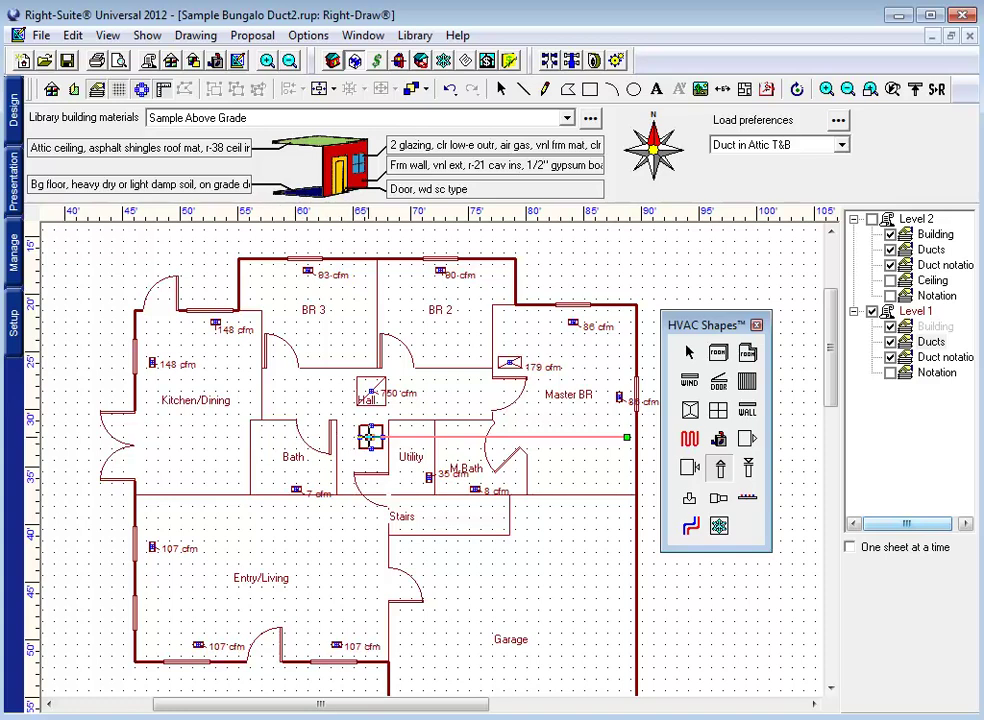
- Run the trunk west into Bath, then 3'0" up and west across Kitchen/Dining
drag(370, 437, 266, 446)
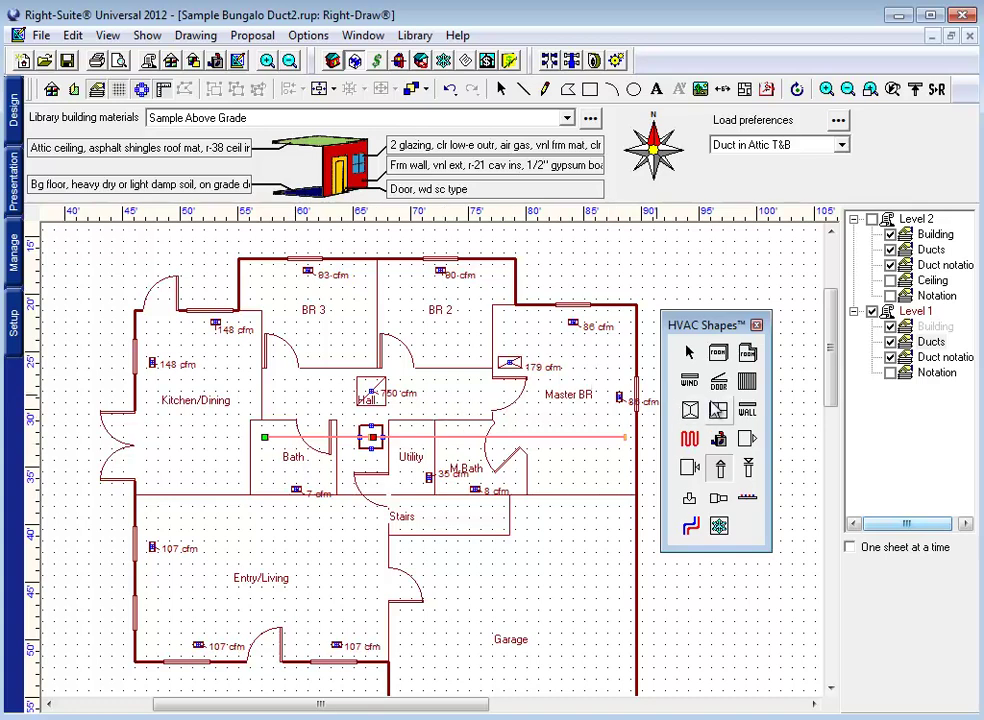
click(196, 36)
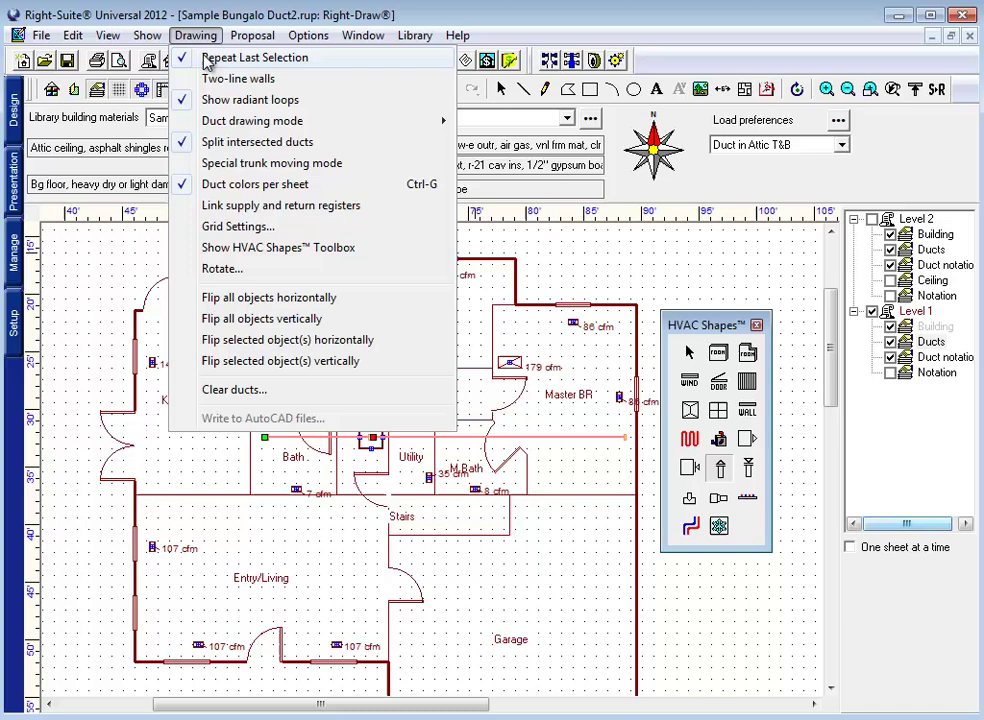
click(207, 58)
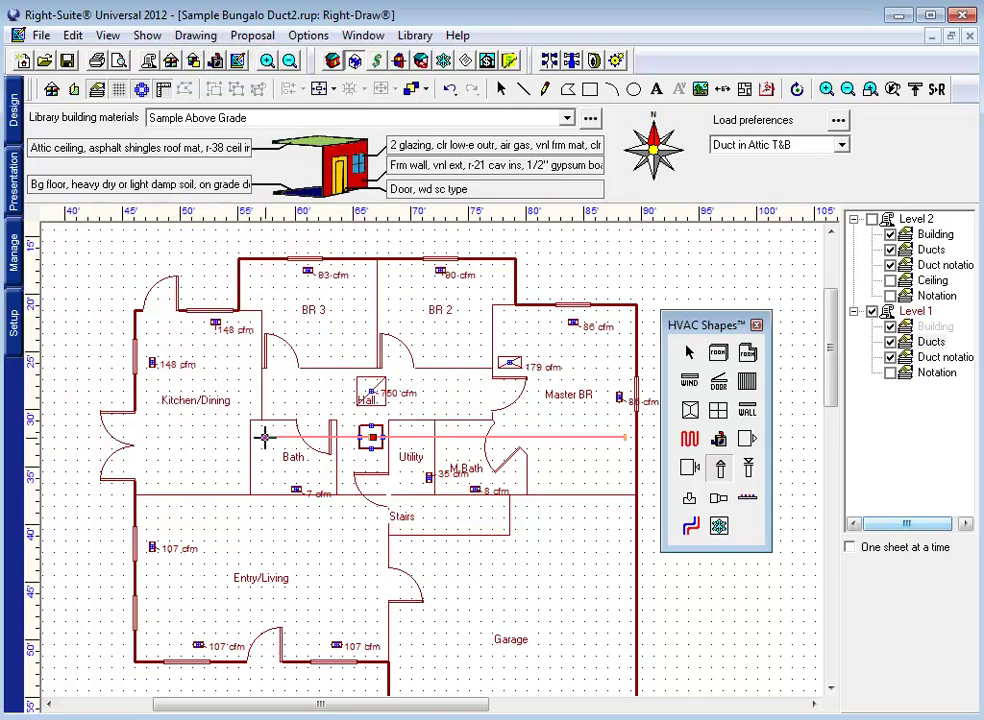
drag(265, 437, 268, 405)
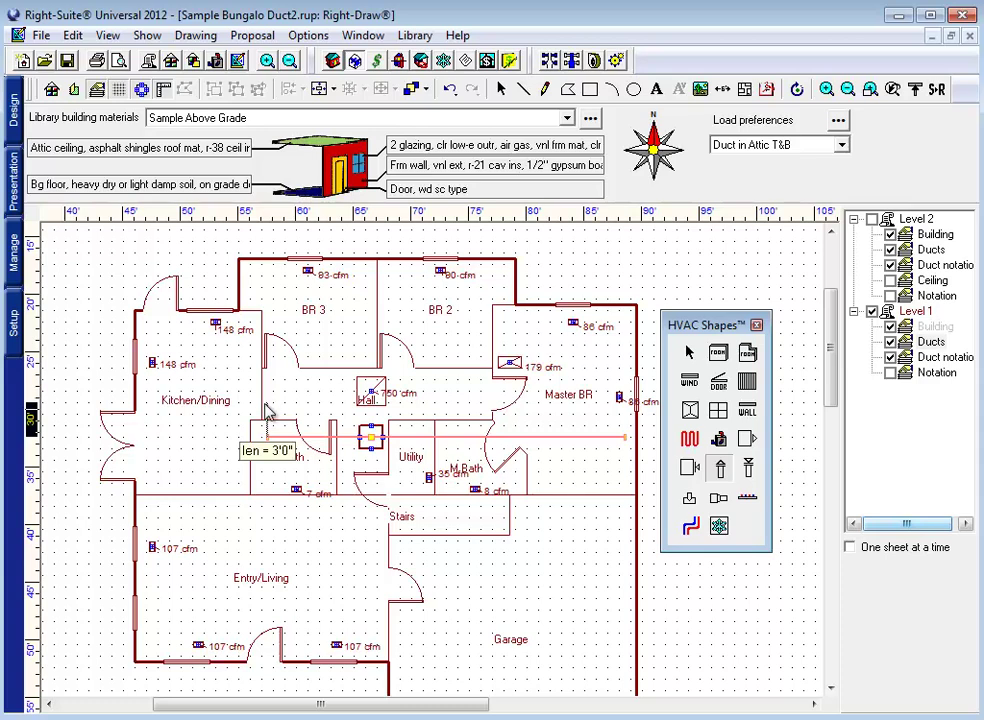
drag(265, 405, 144, 403)
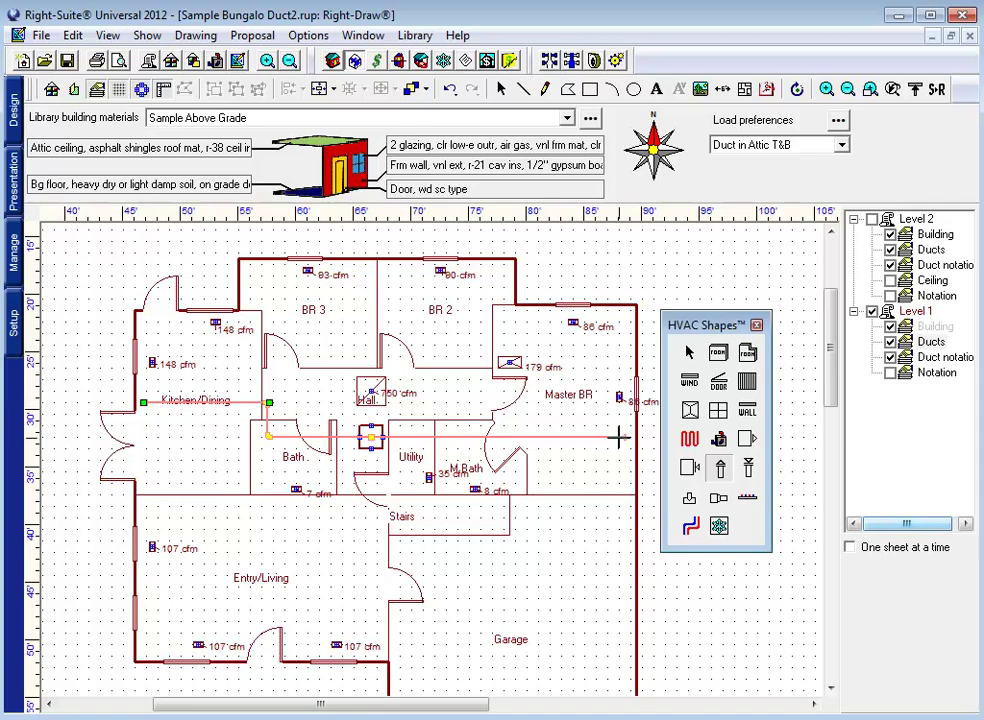
key(ctrl+z)
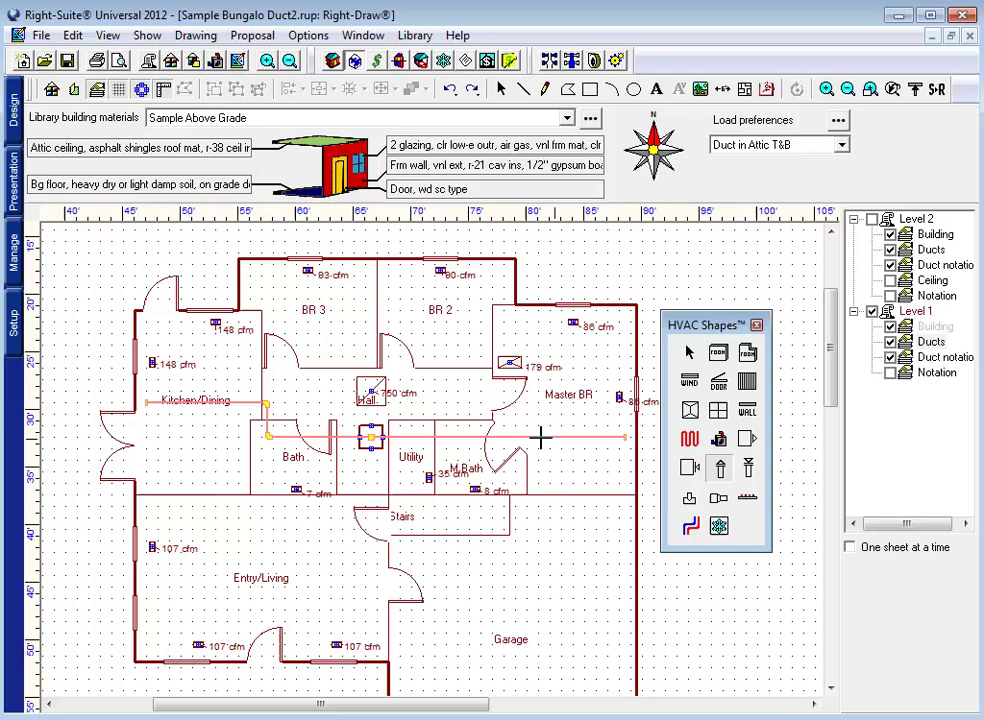
- Run branch ducts from both Master BR registers down to the east trunk
click(556, 438)
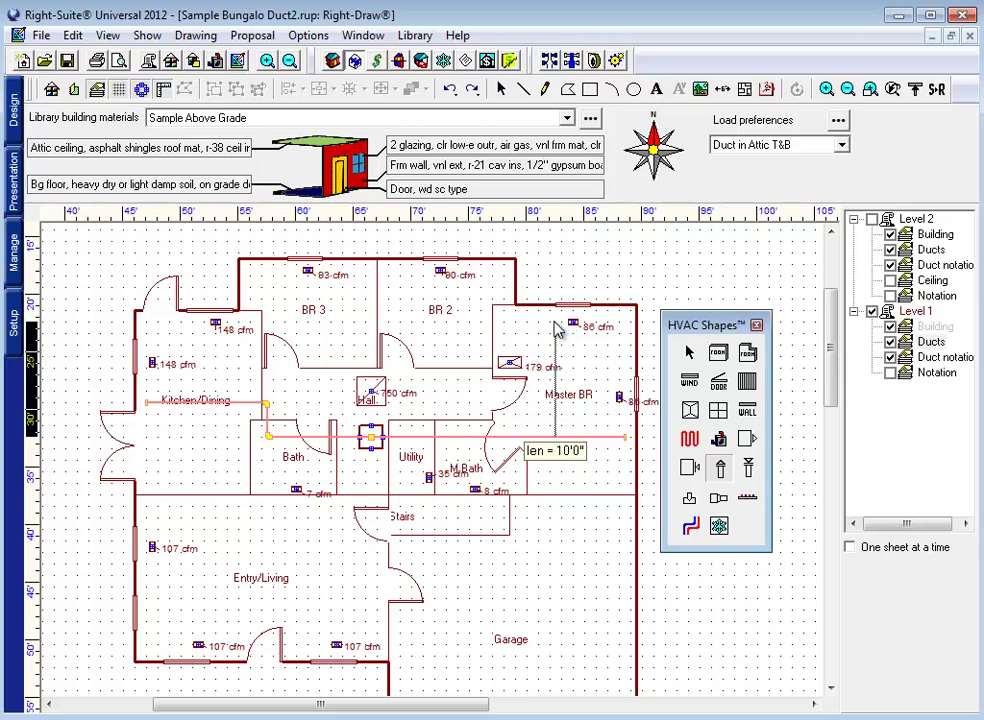
click(555, 321)
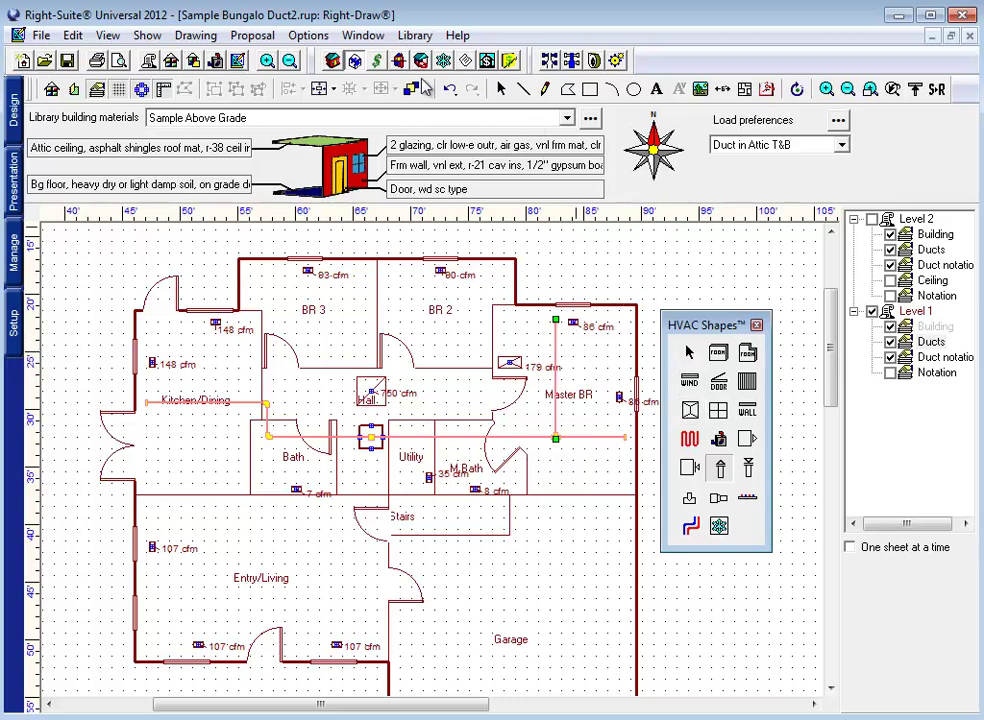
click(450, 89)
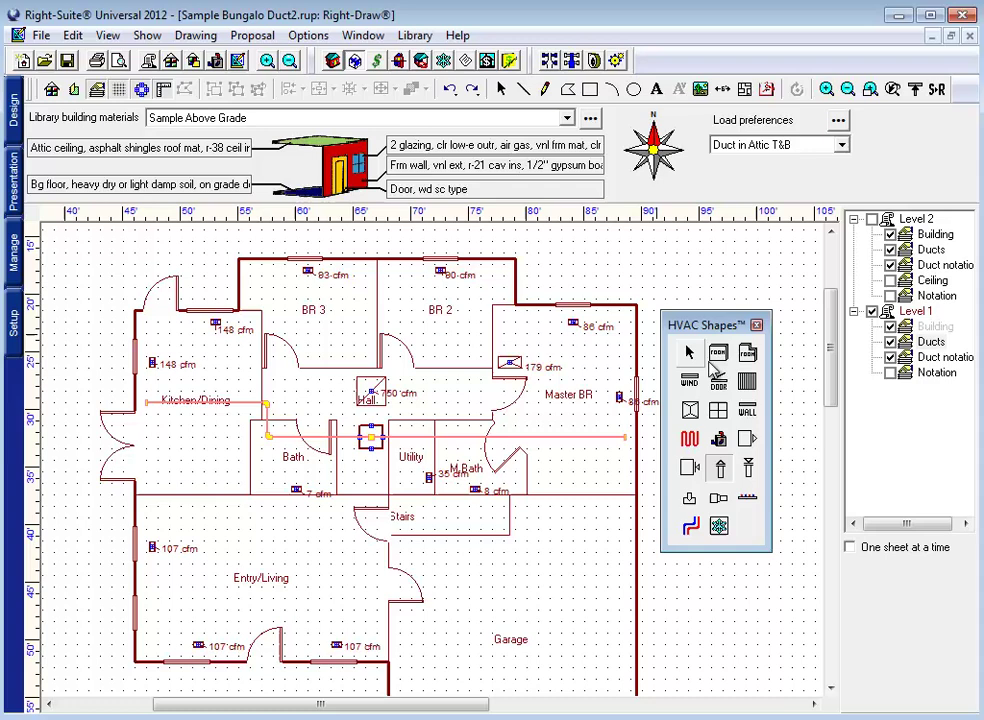
click(572, 321)
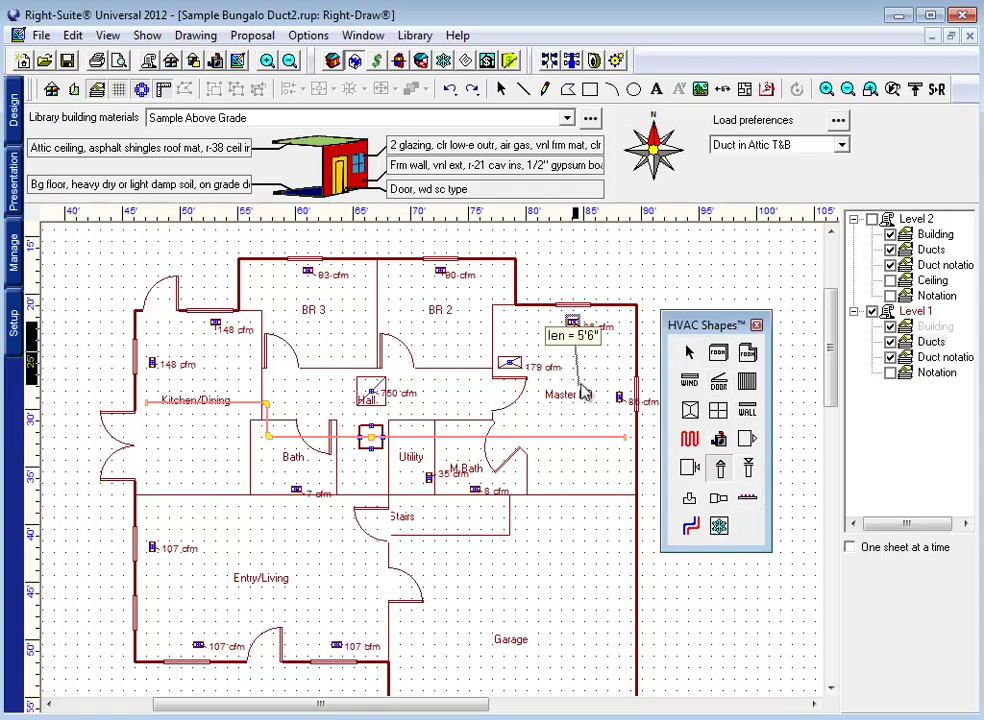
click(573, 438)
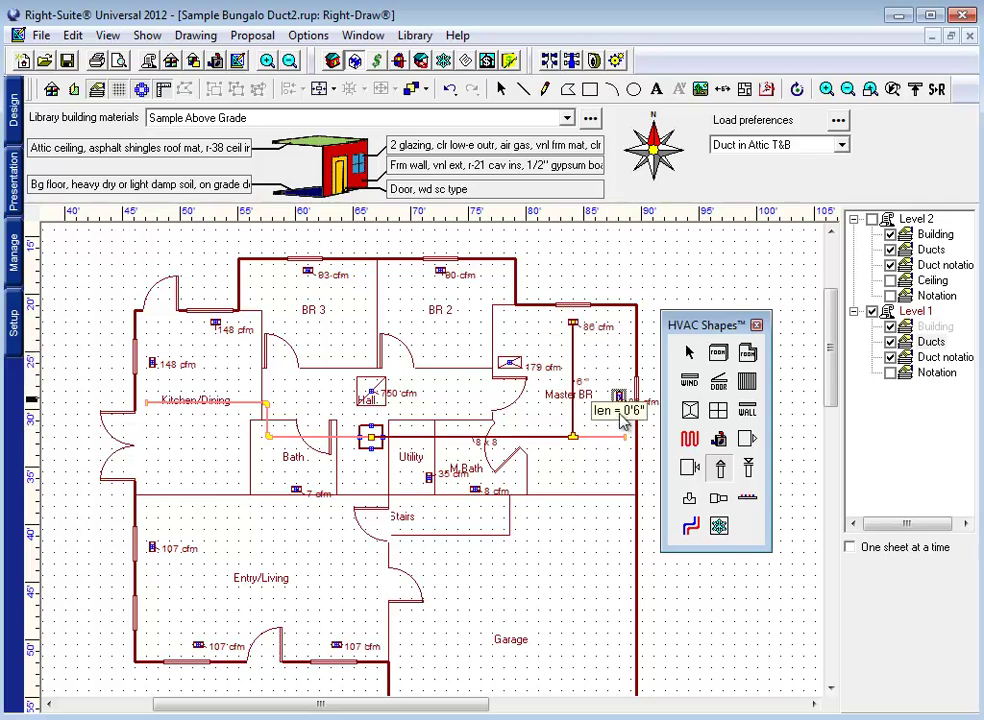
click(620, 438)
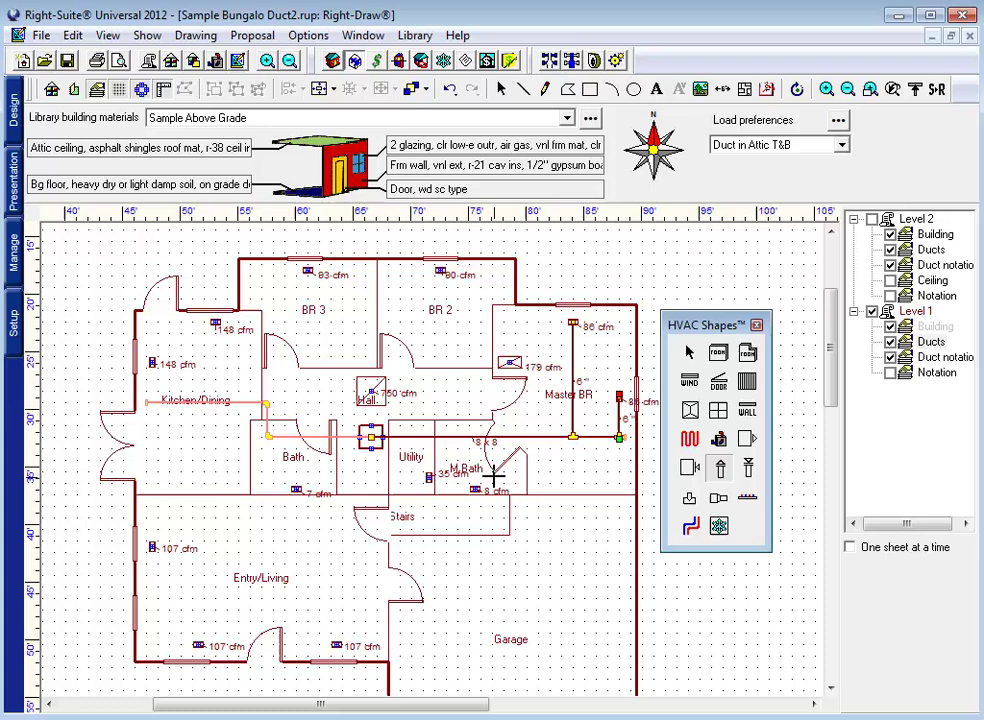
- Connect the M Bath and 35 cfm registers to the trunk with branch ducts
click(474, 489)
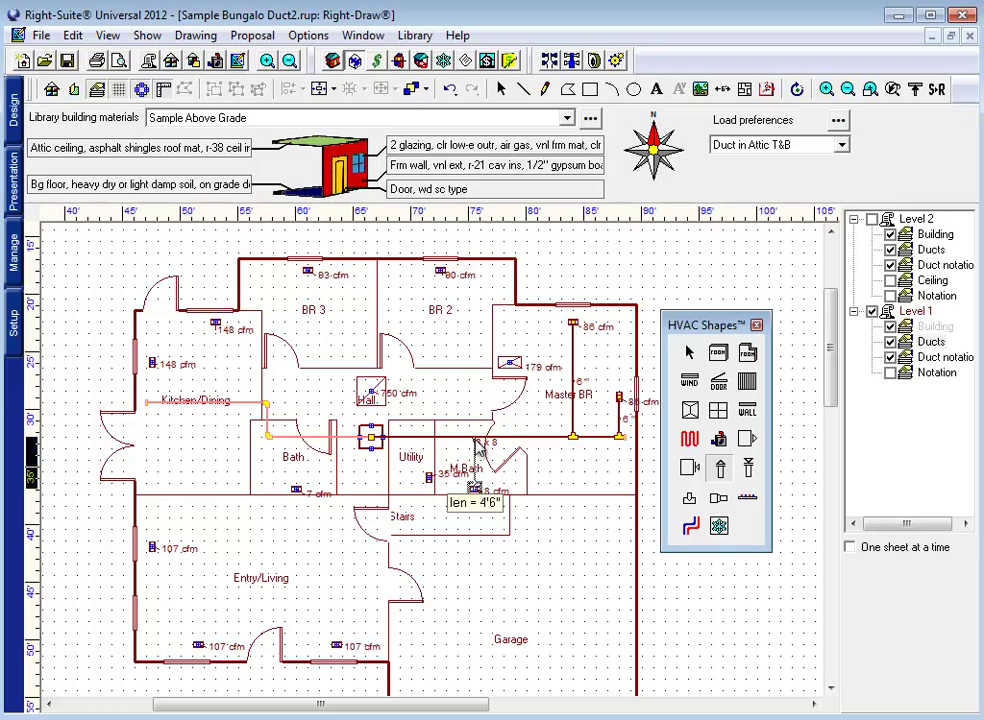
click(475, 438)
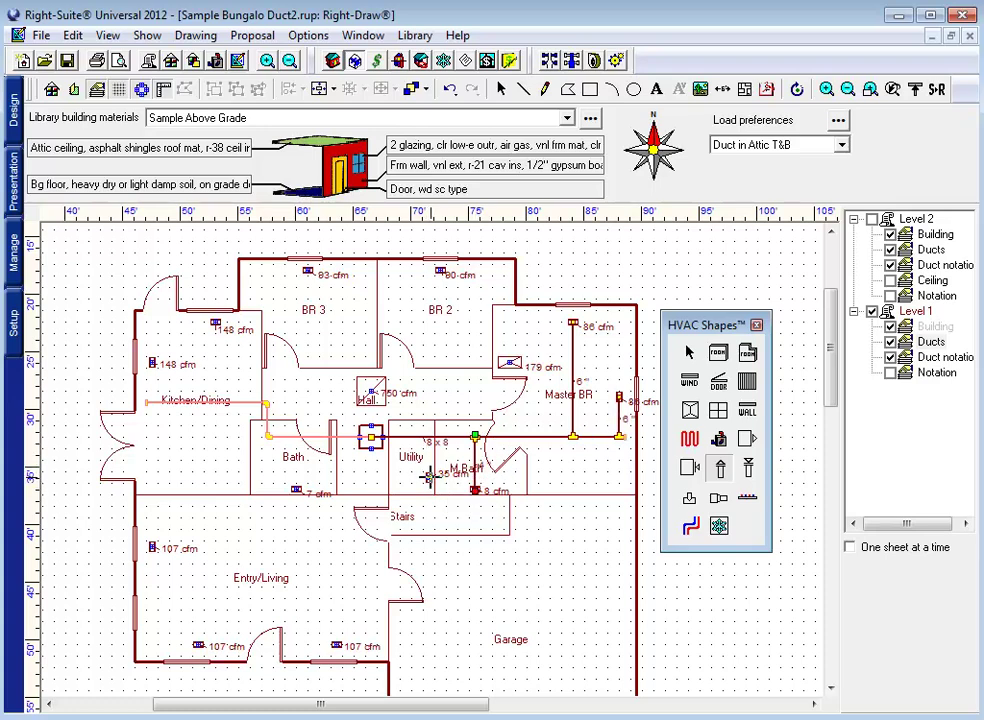
click(429, 477)
click(428, 438)
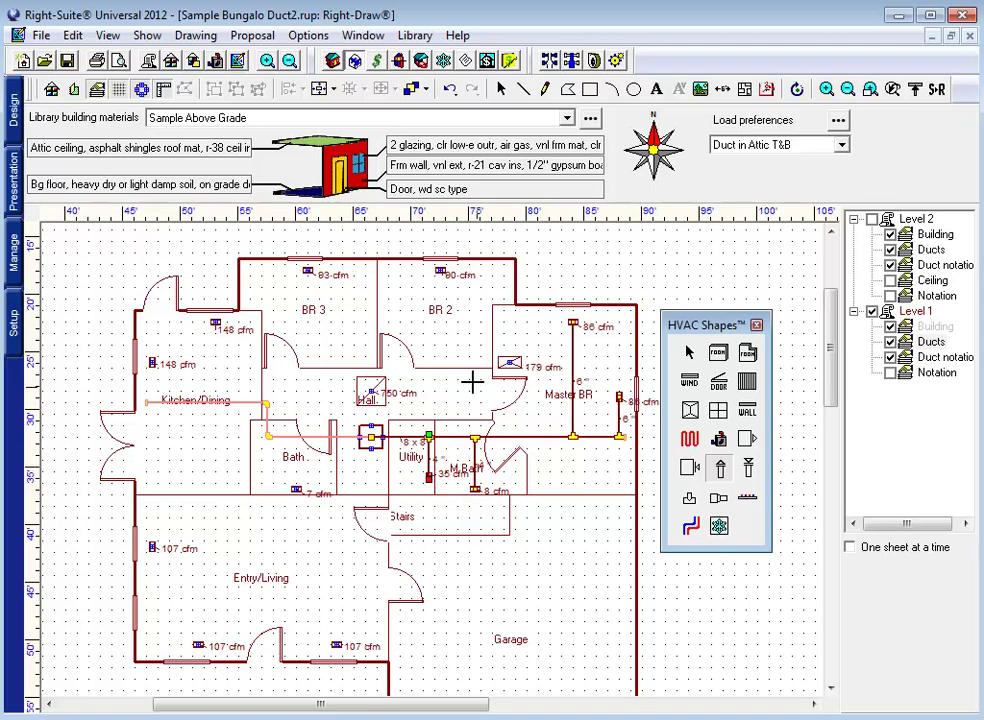
click(440, 272)
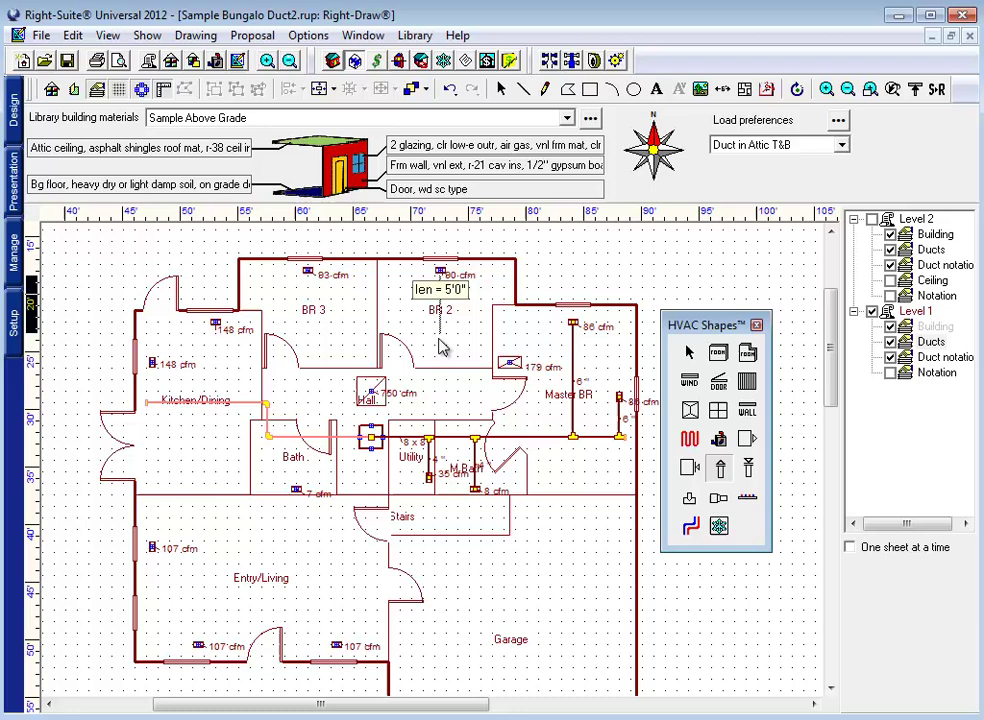
- Join the BR 2 register's branch duct onto the trunk and return to the Select arrow
click(445, 442)
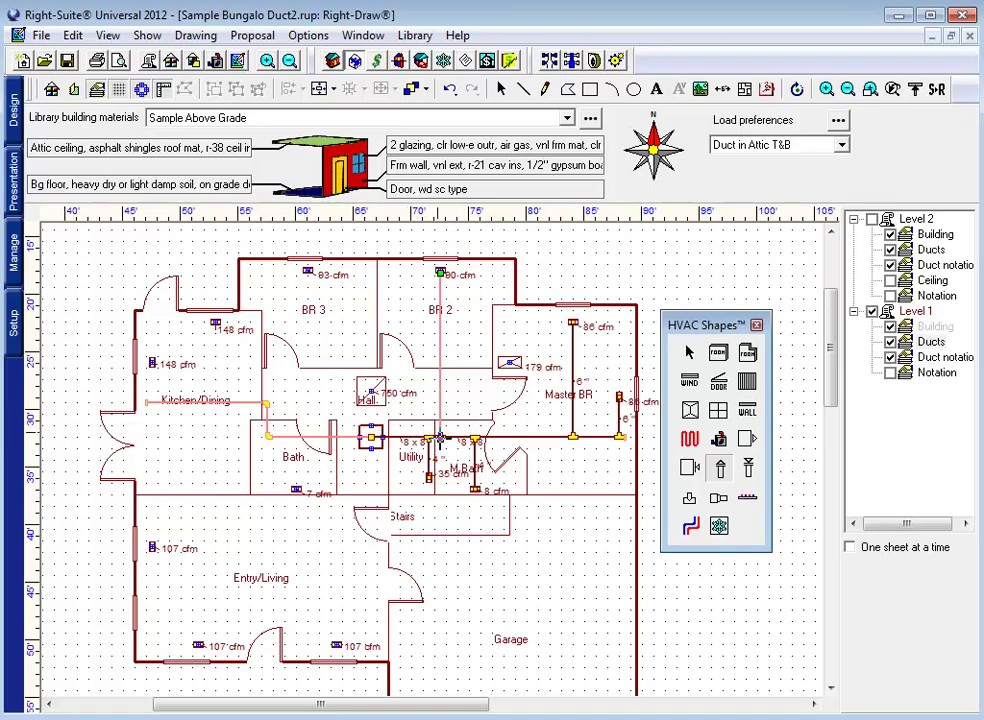
key(Escape)
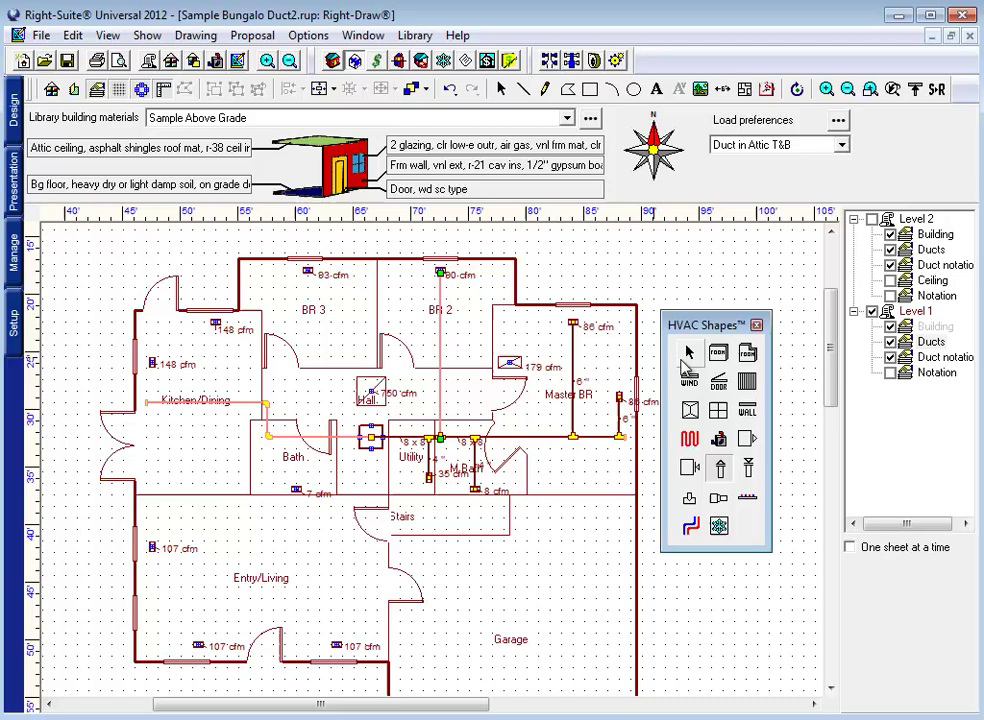
- Drop a 6" branch duct from the BR 3 93 cfm grille onto the west trunk near Bath
click(267, 62)
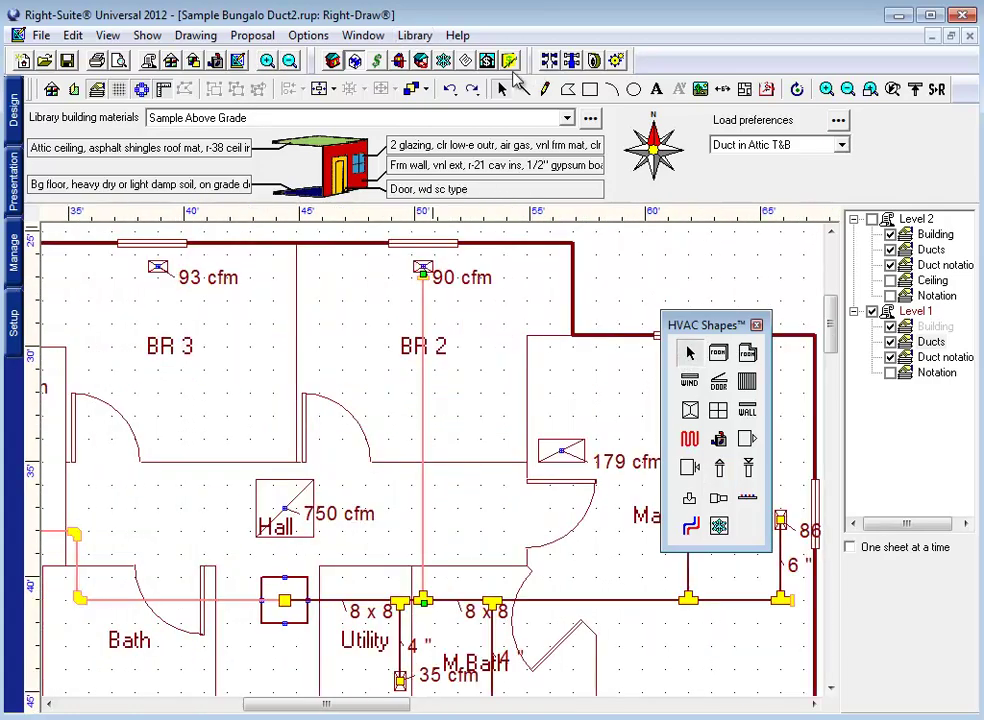
click(267, 62)
click(423, 270)
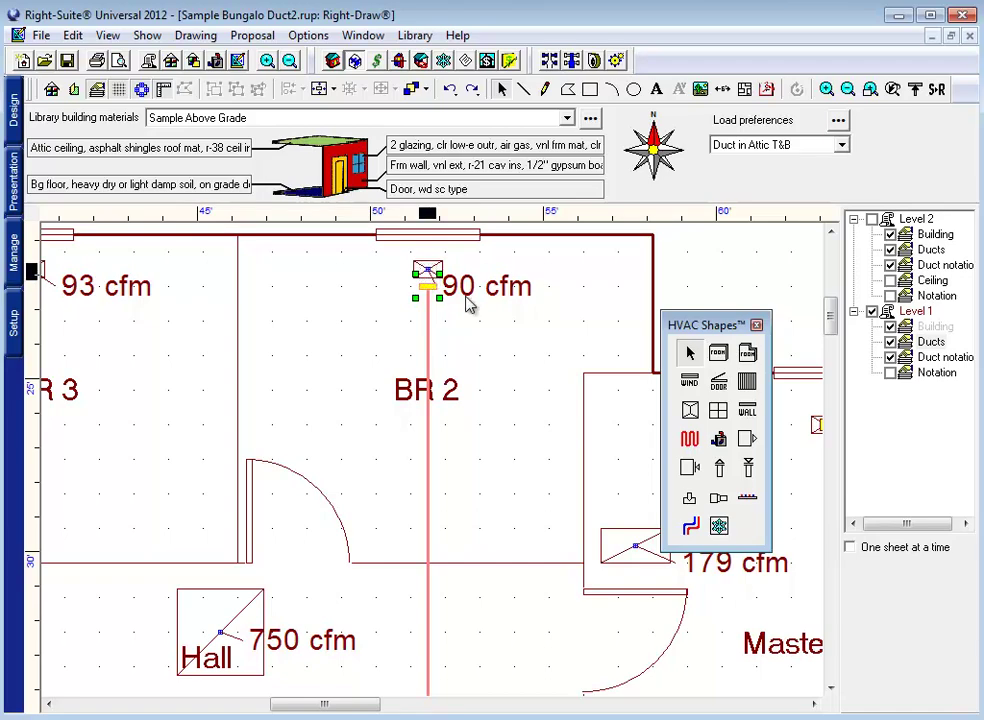
click(289, 62)
click(289, 62)
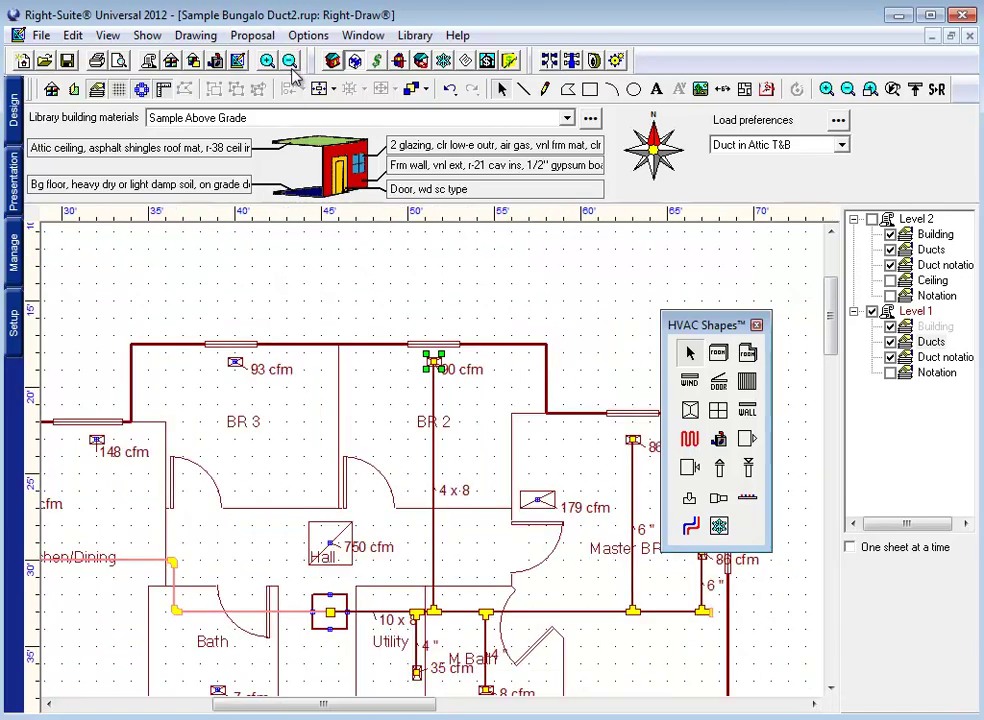
middle_drag(478, 418, 556, 314)
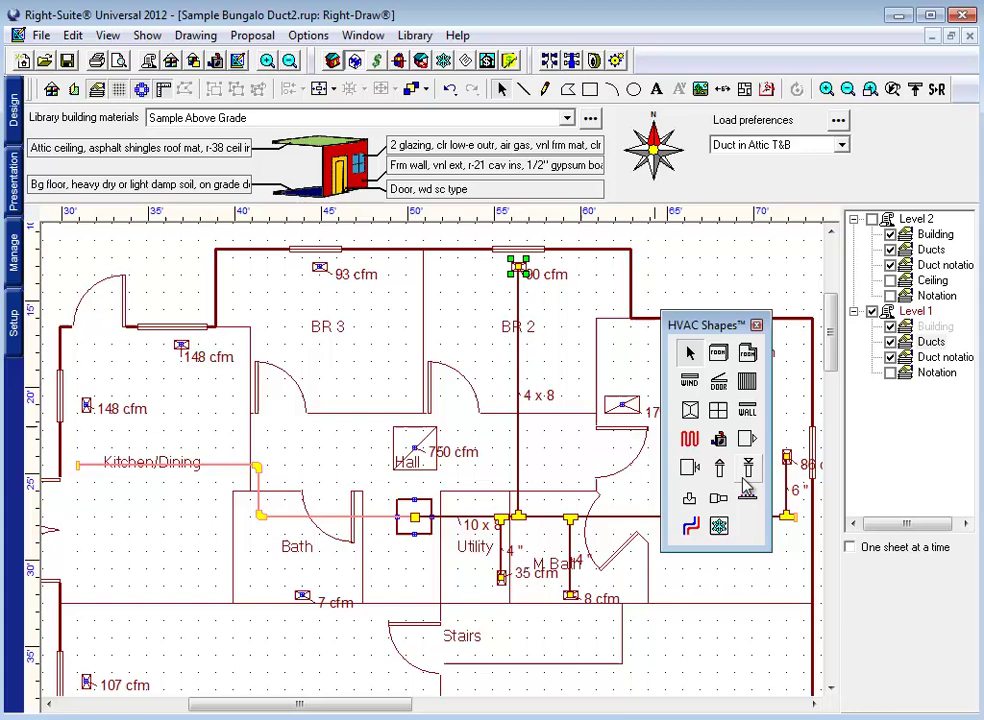
mouse_move(319, 267)
mouse_down()
mouse_move(326, 519)
mouse_move(321, 512)
mouse_up()
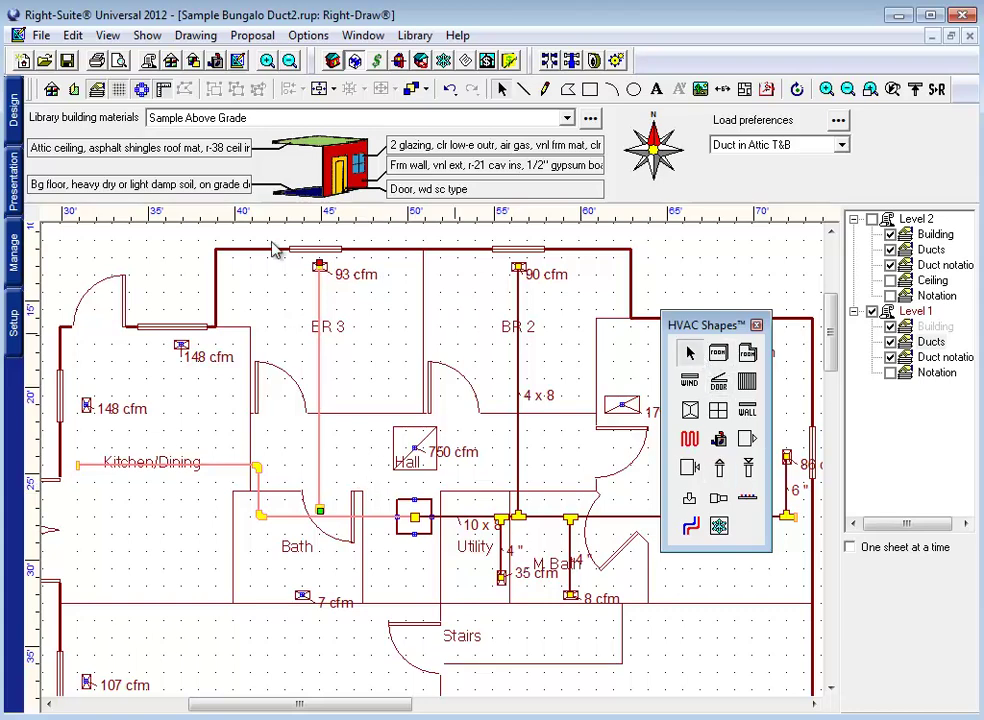
click(267, 60)
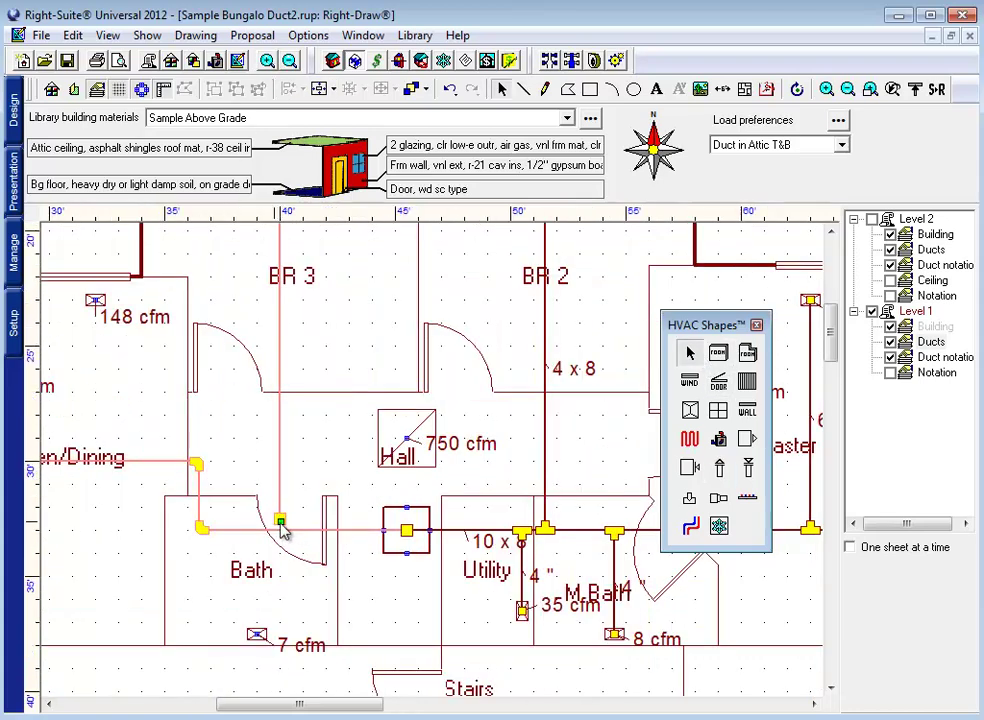
drag(281, 522, 283, 529)
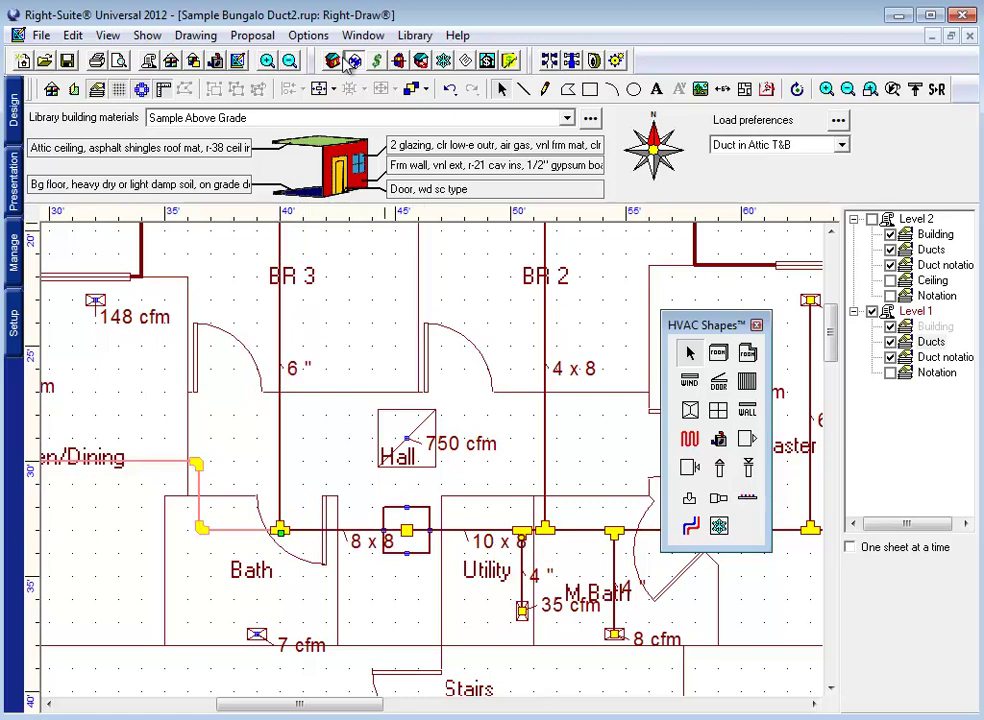
scroll(365, 450, down, 2)
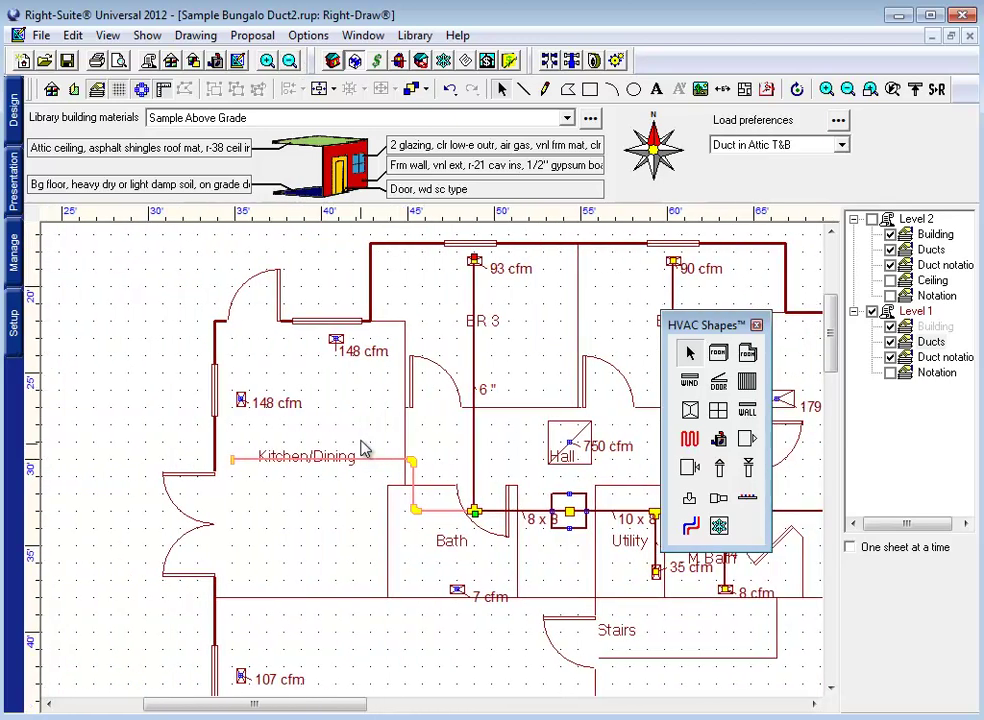
- Draw branch ducts linking the lower 107 cfm, Bath, 107 cfm and both 148 cfm registers to the trunks
scroll(272, 443, down, 1)
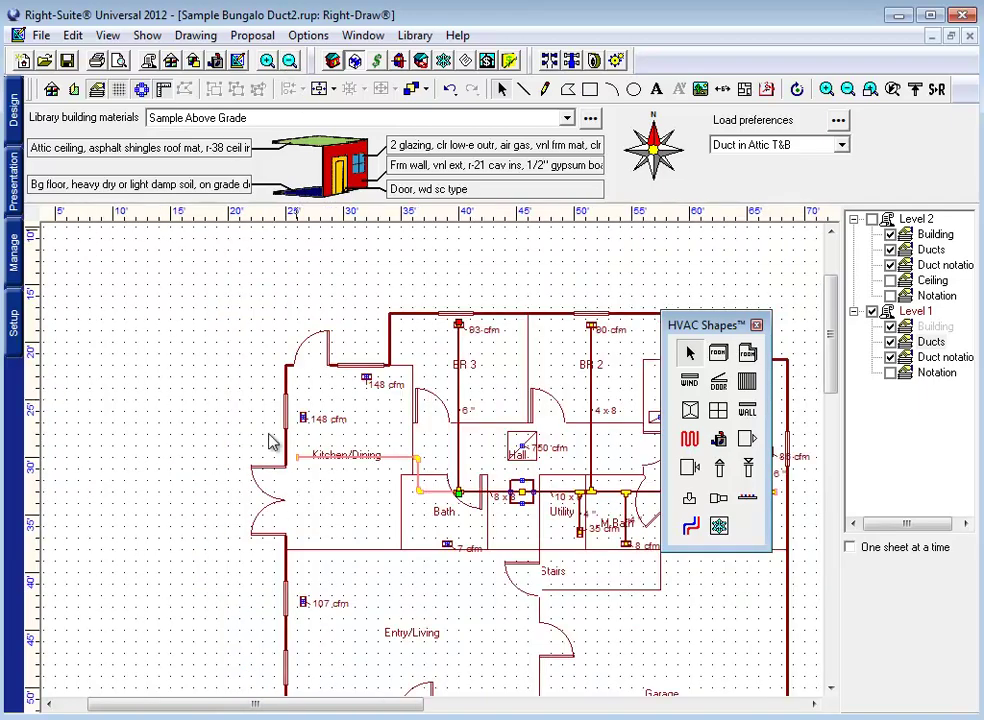
scroll(373, 527, down, 3)
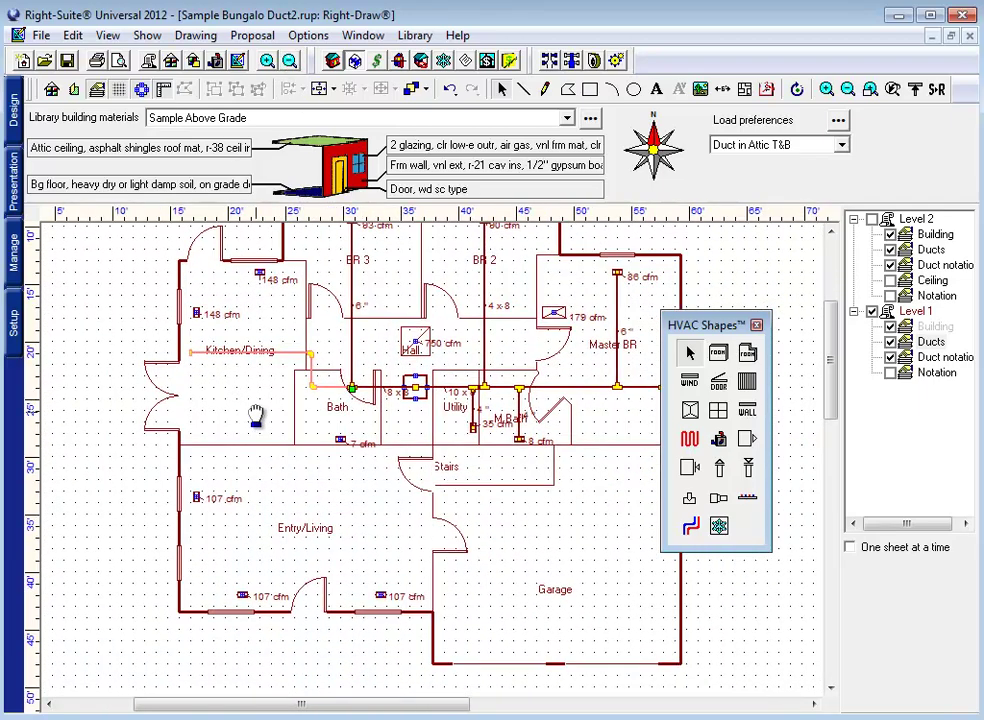
click(720, 469)
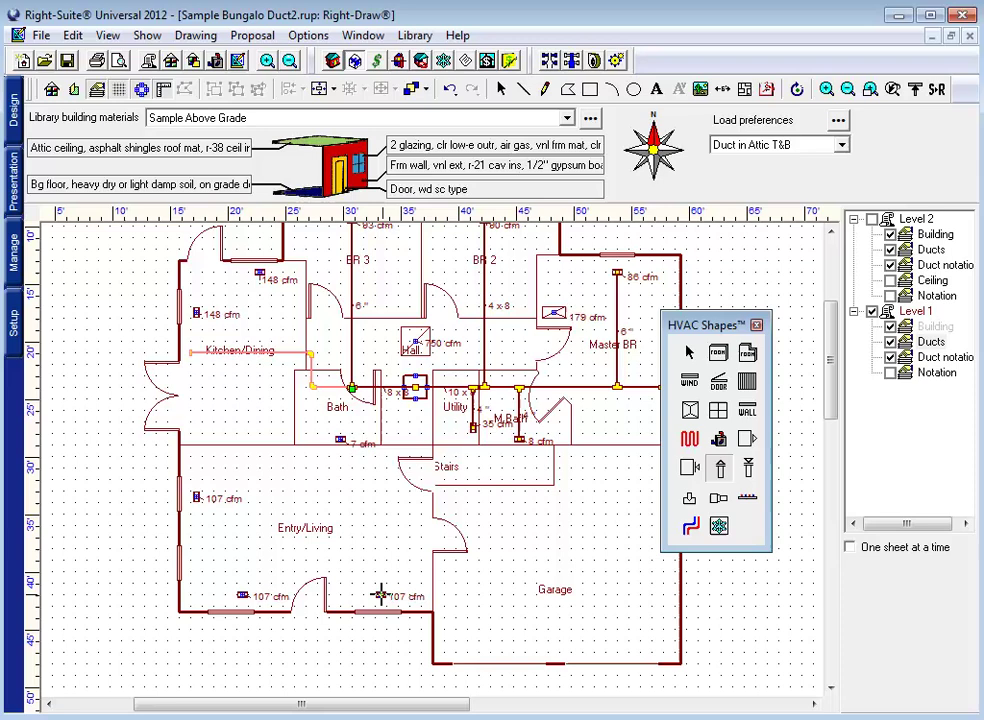
drag(380, 595, 380, 386)
drag(340, 439, 340, 386)
drag(243, 596, 242, 352)
drag(260, 273, 260, 352)
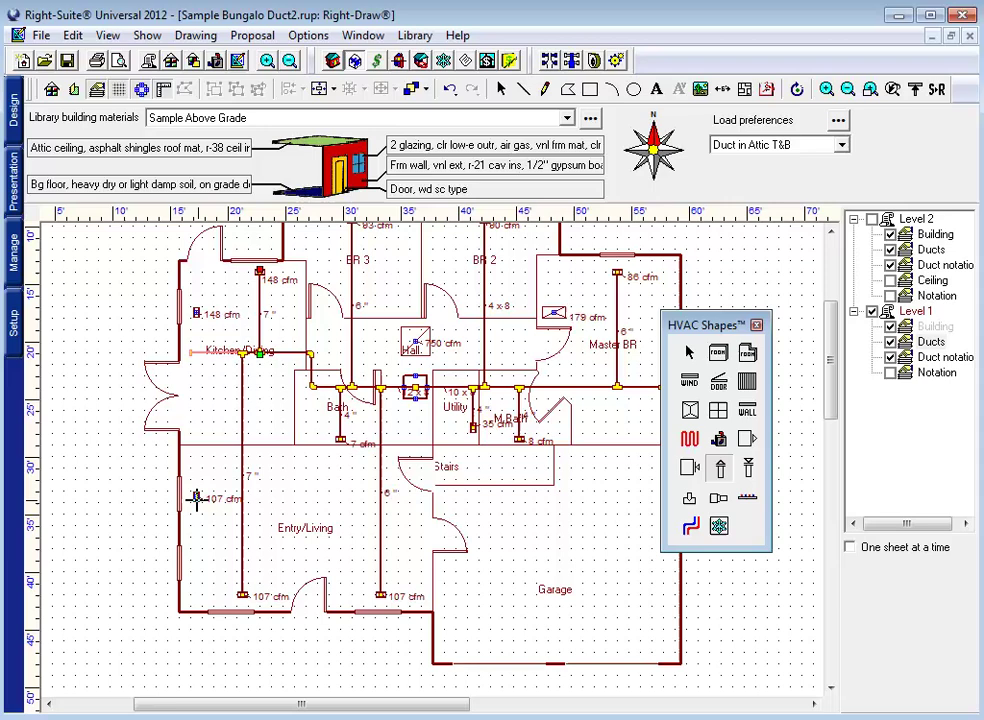
drag(196, 314, 196, 352)
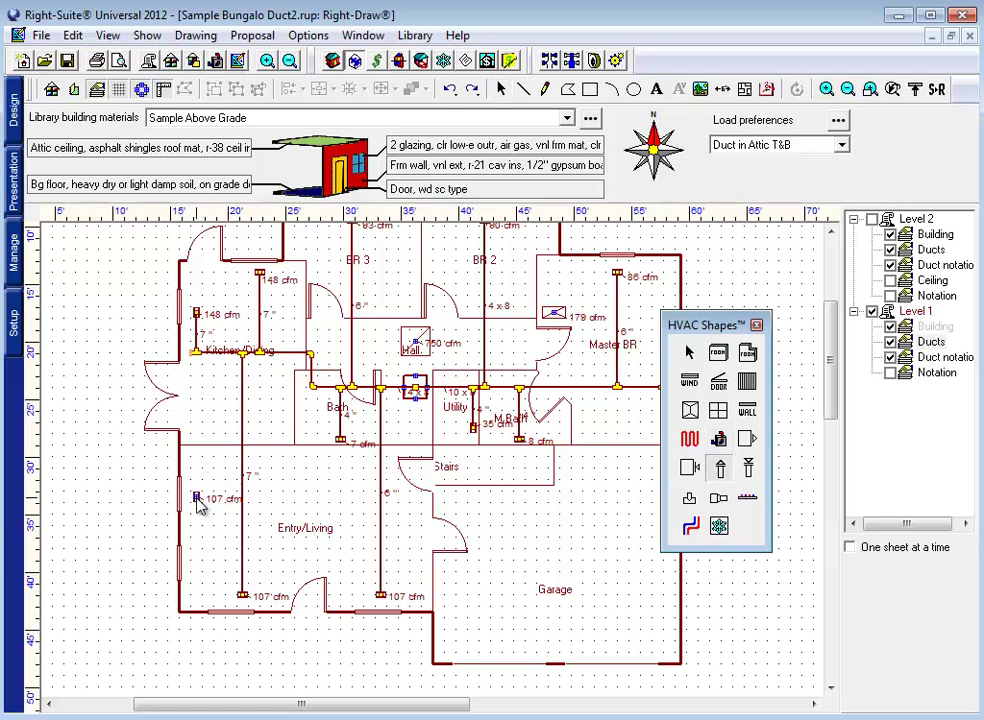
- Connect the west 107 cfm Entry/Living register up to the Kitchen/Dining trunk
click(198, 505)
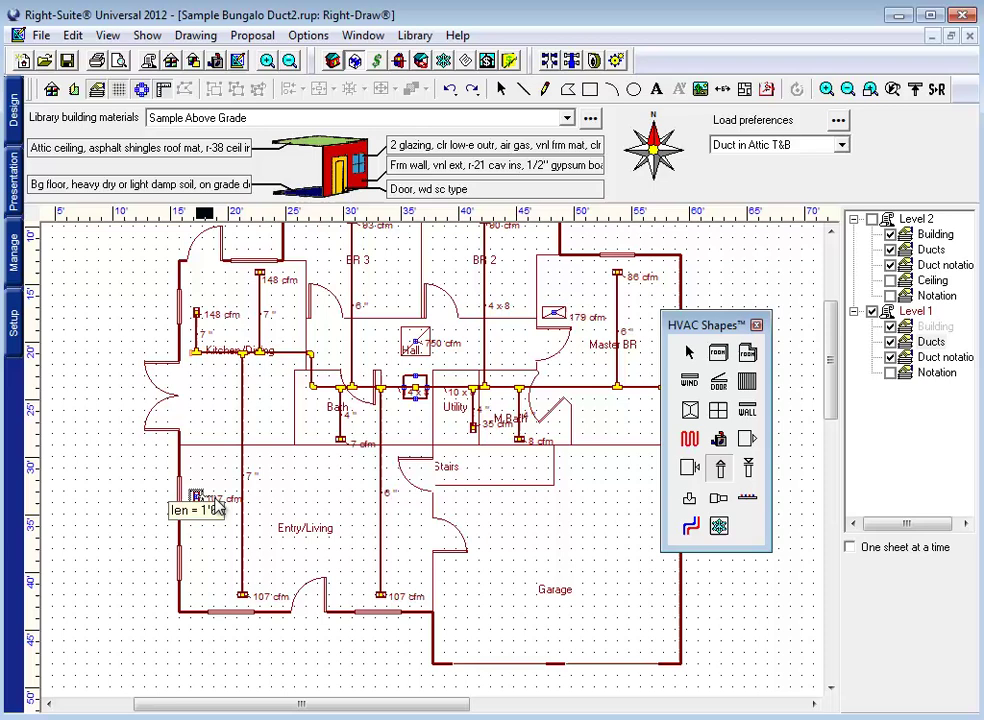
key(Escape)
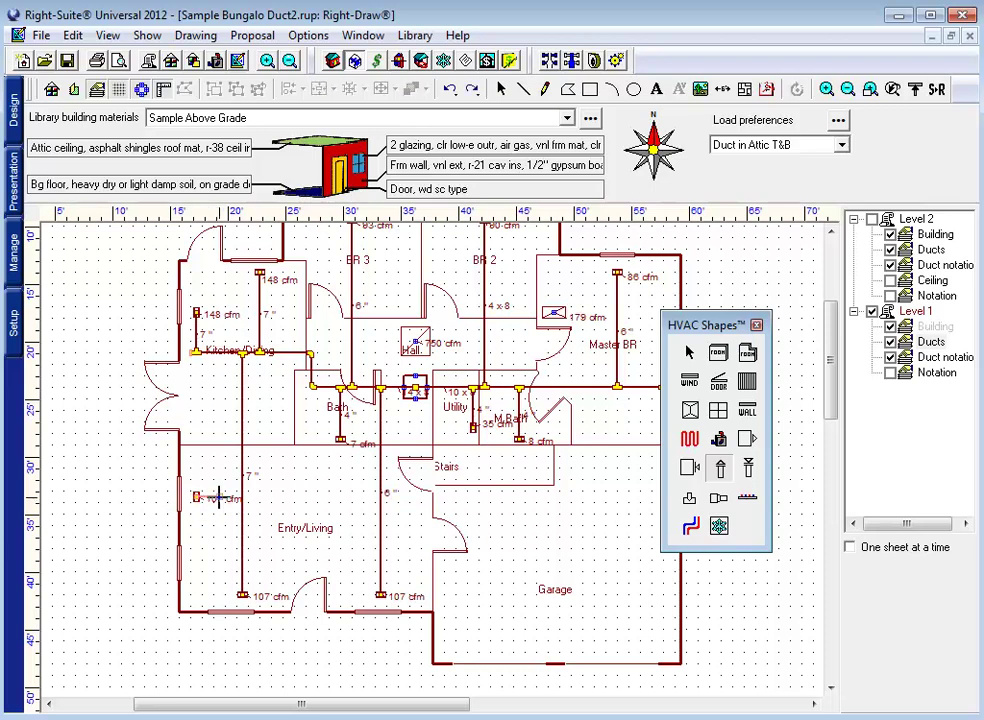
click(219, 497)
click(220, 353)
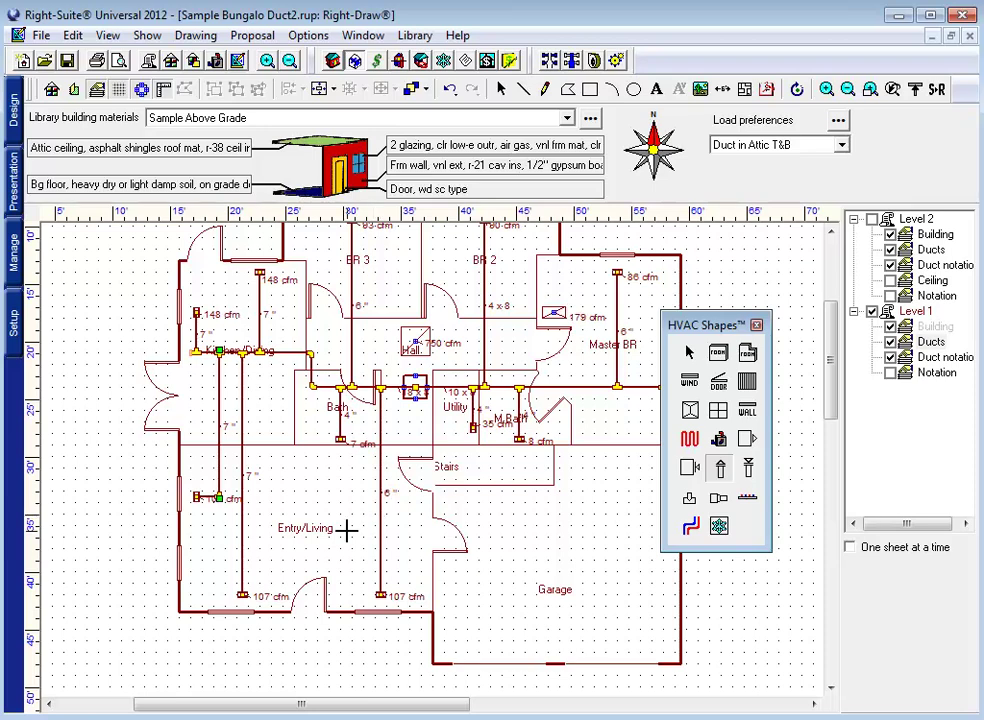
click(748, 467)
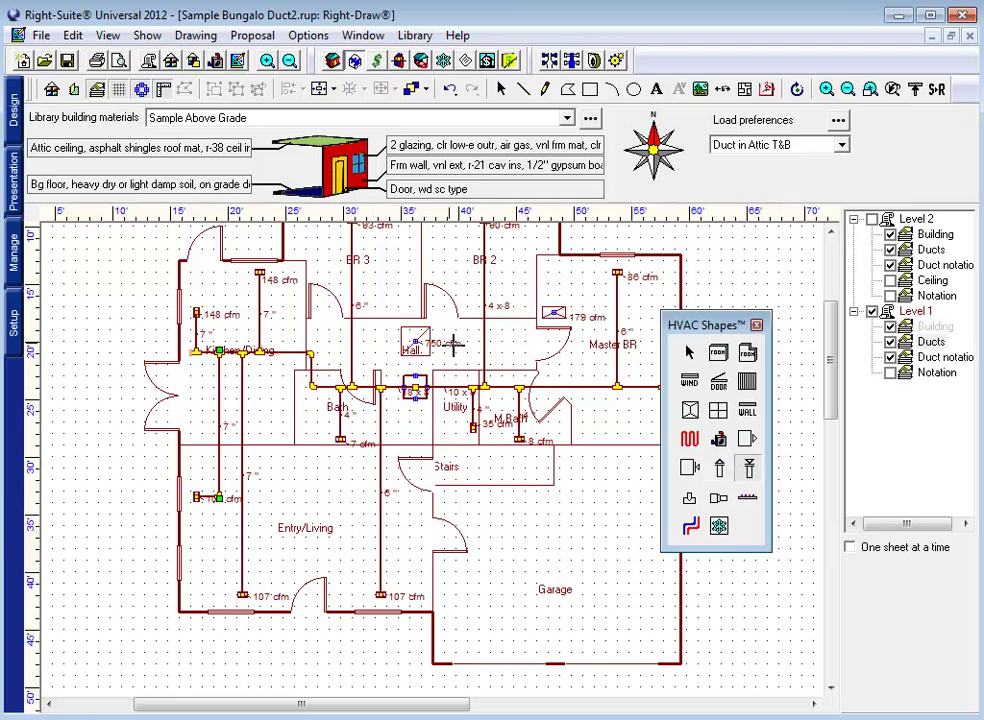
- Draw duct runs from the trunk to the Hall 750 cfm and Master BR 179 cfm grilles
click(415, 385)
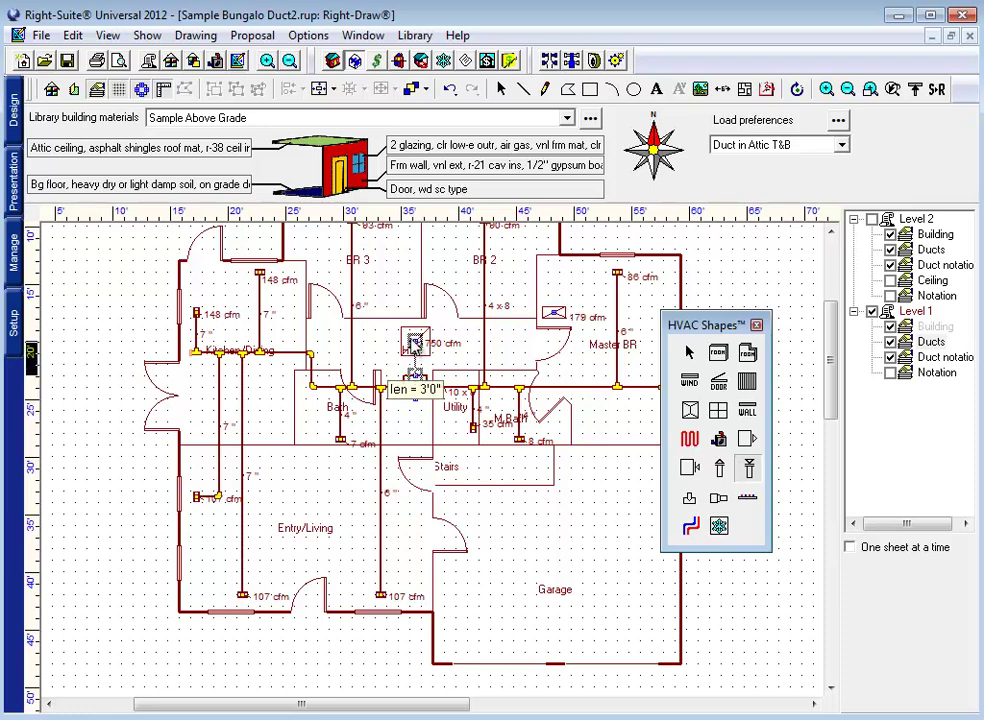
click(414, 343)
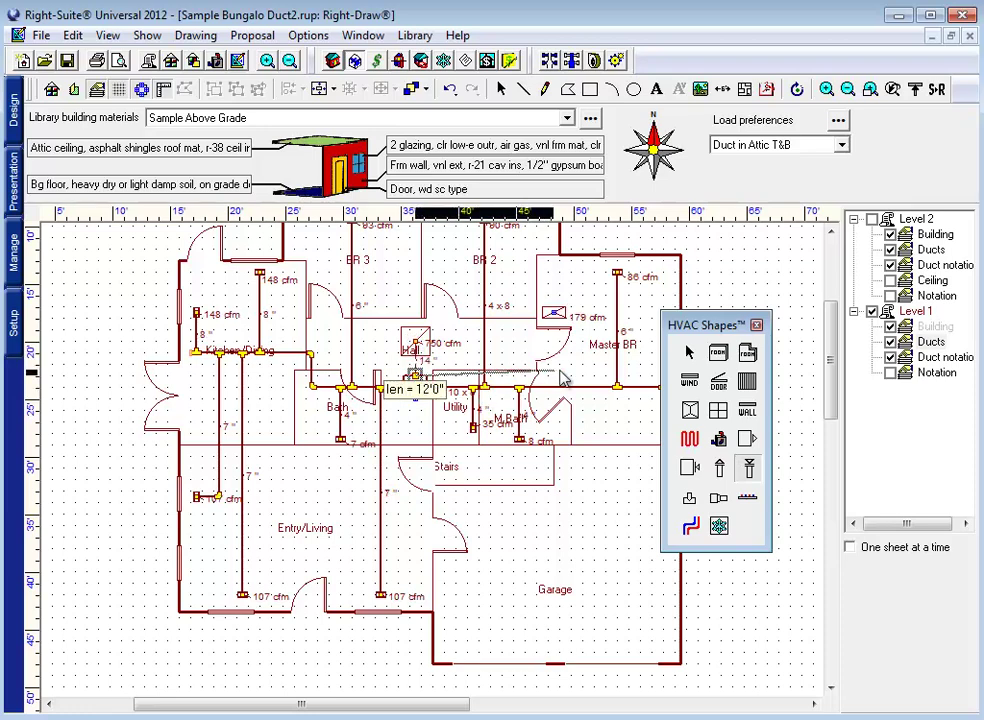
click(553, 313)
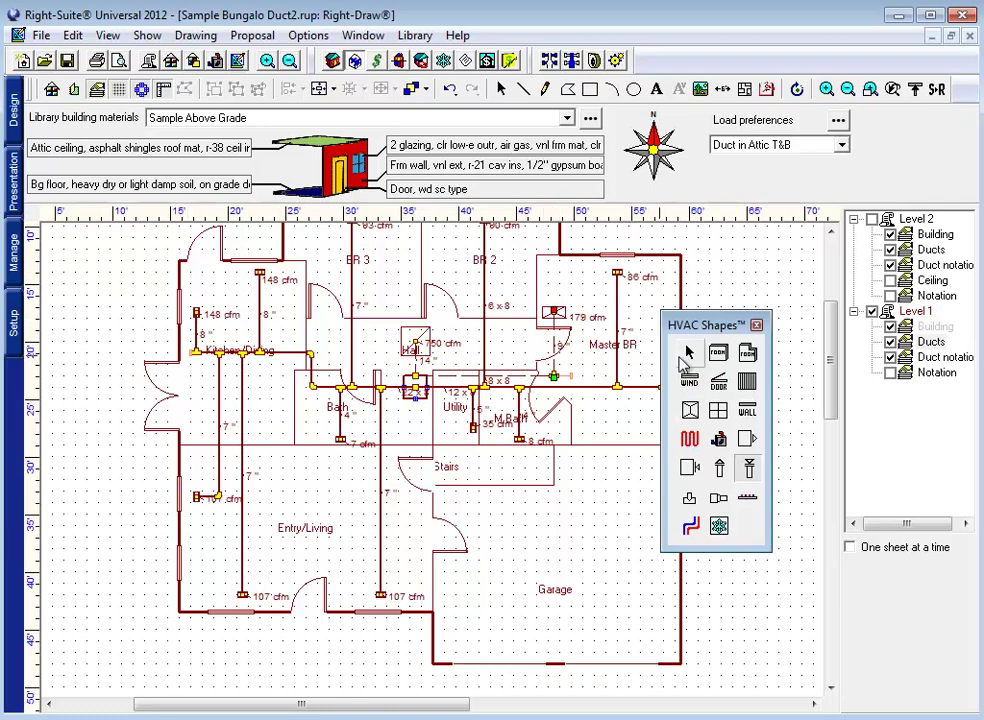
click(689, 353)
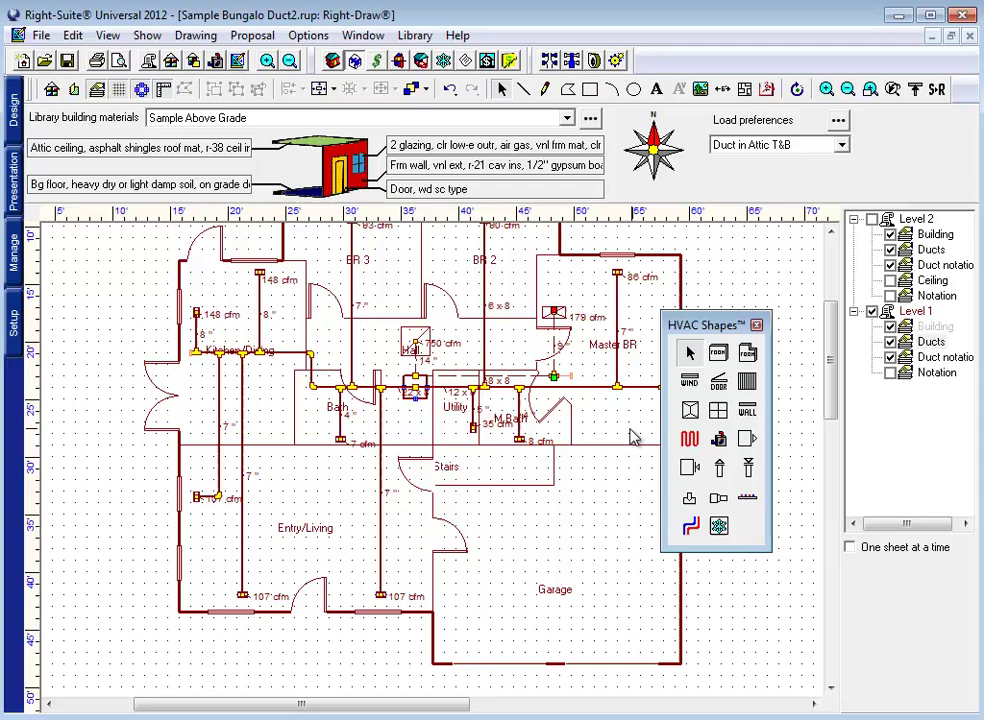